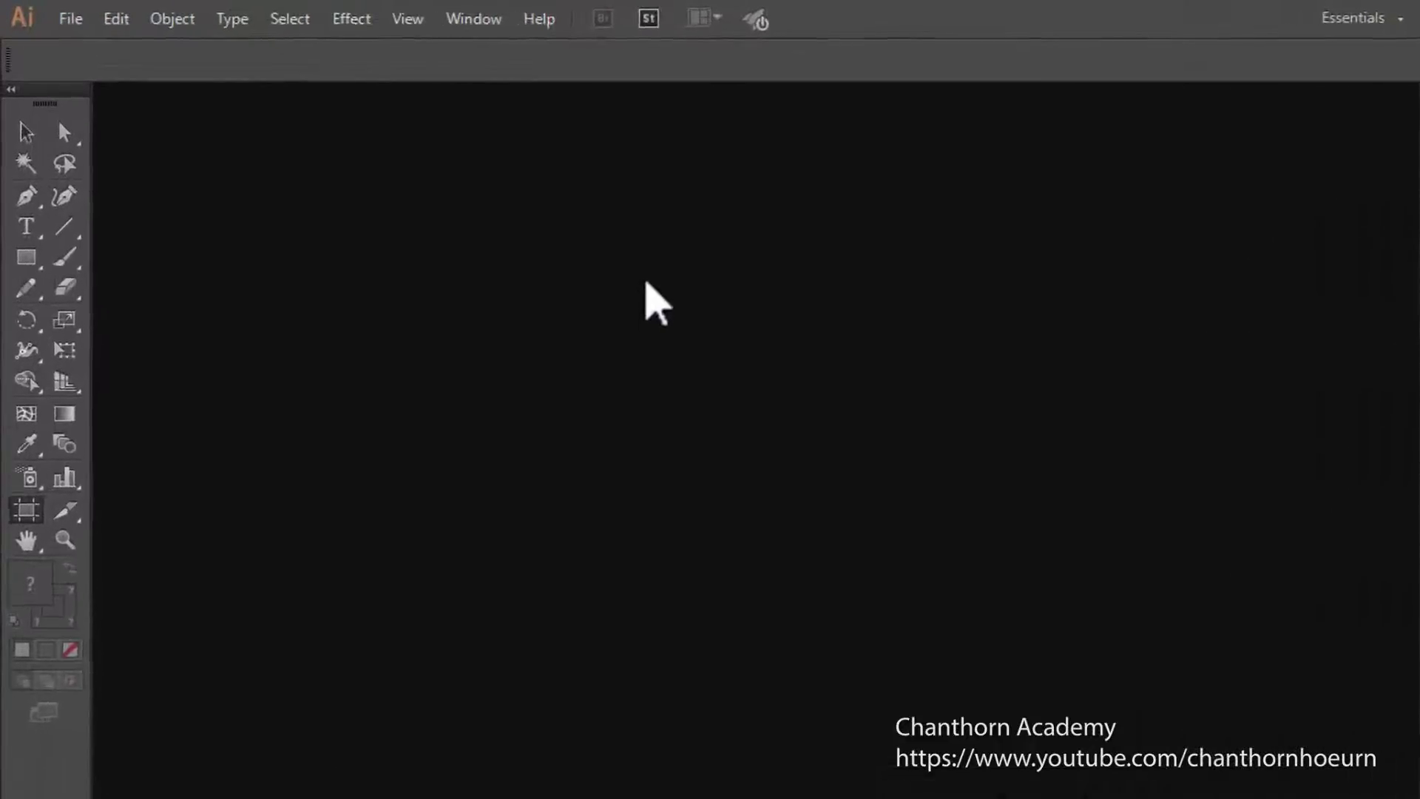
Show the File menu's document commands, with New highlighted
left_click(70, 20)
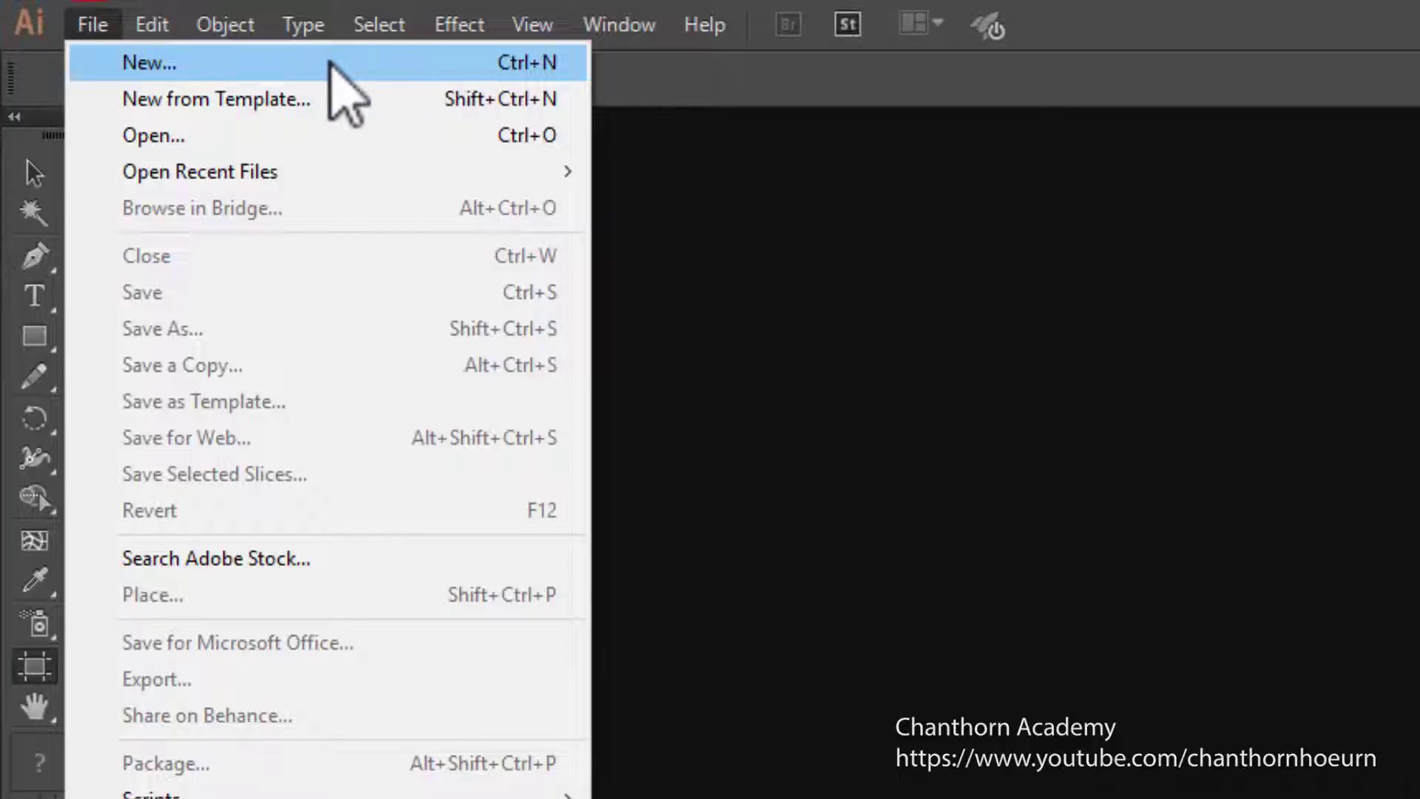
Start a new document named Doc1 and list the available document profiles
left_click(331, 63)
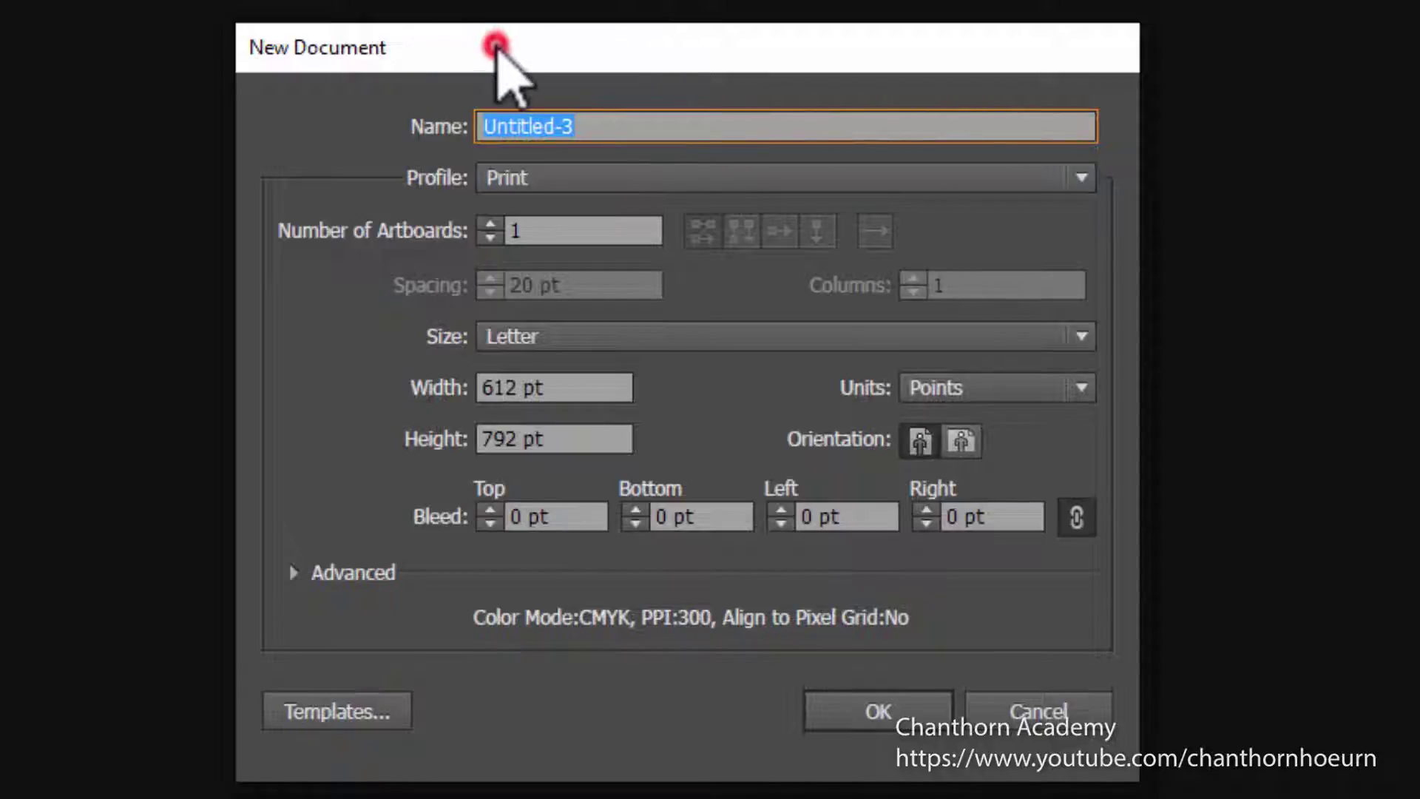
left_click_drag(491, 41, 492, 37)
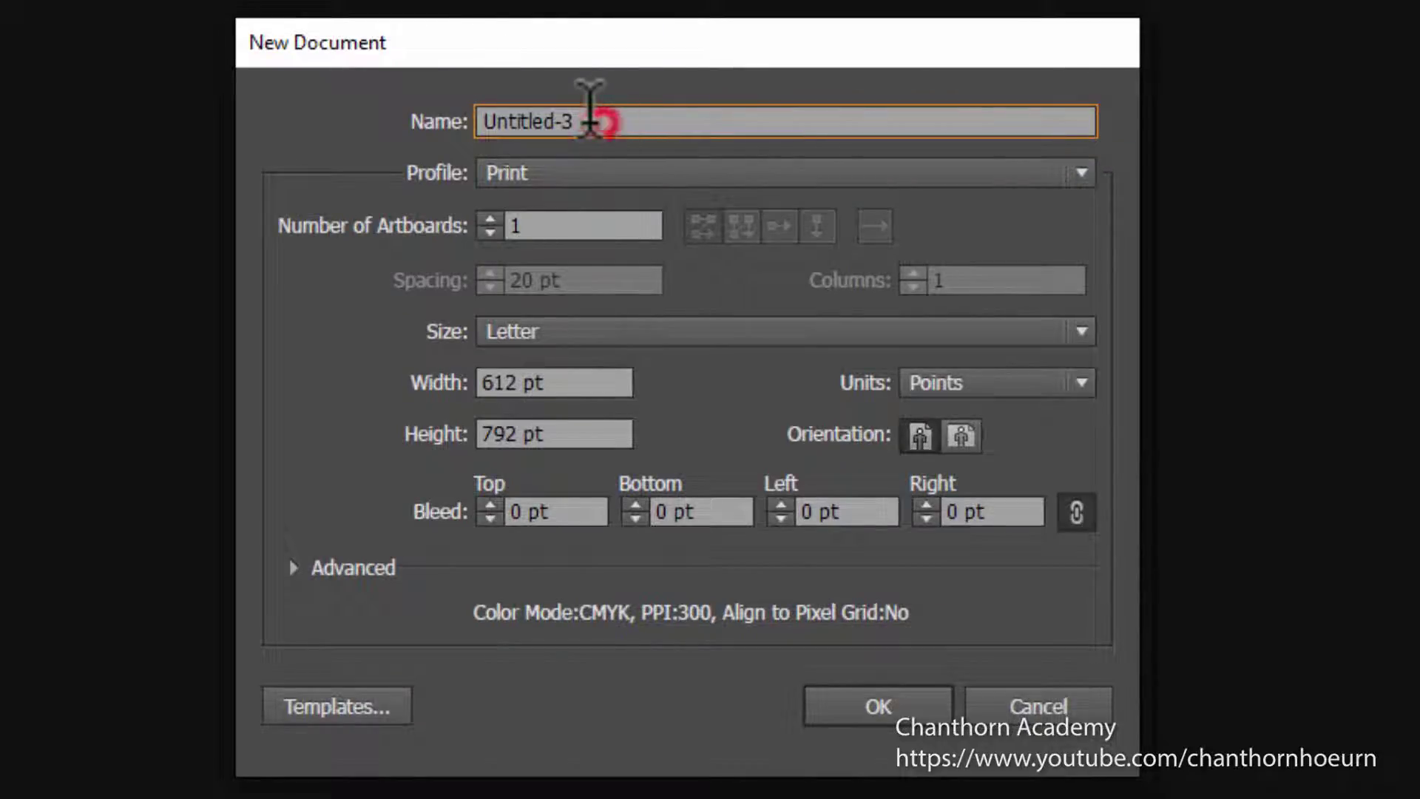
left_click_drag(603, 119, 469, 142)
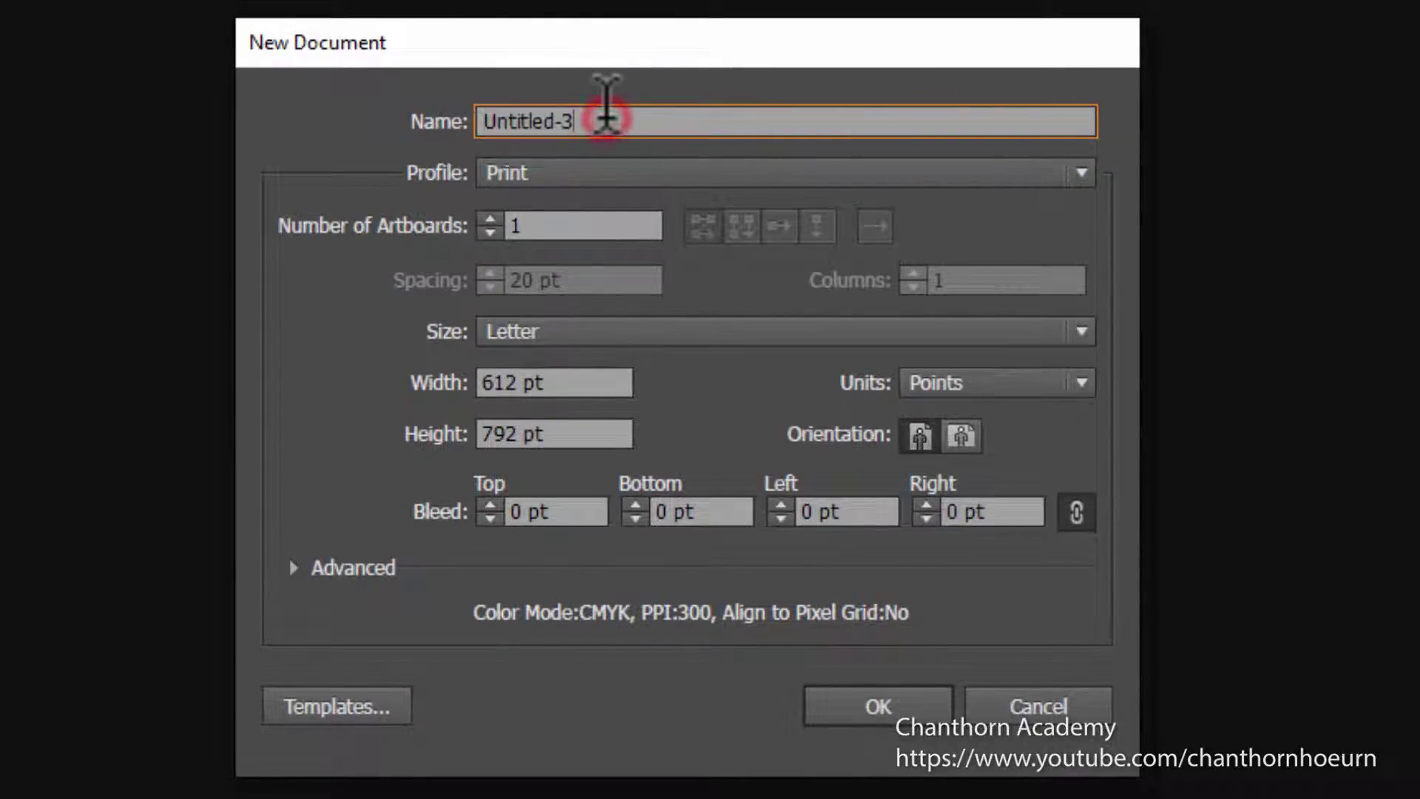
left_click_drag(622, 121, 386, 115)
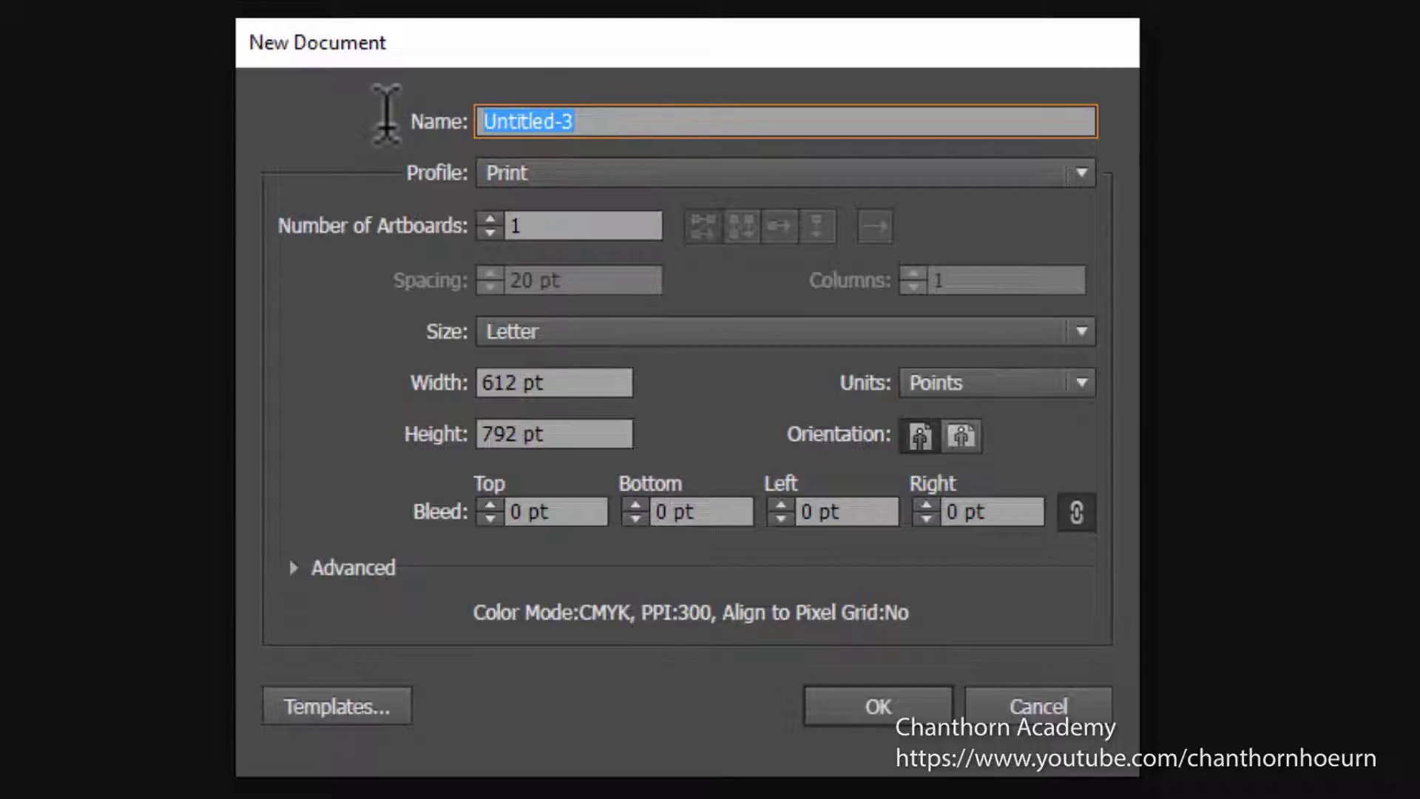
type("Doc1")
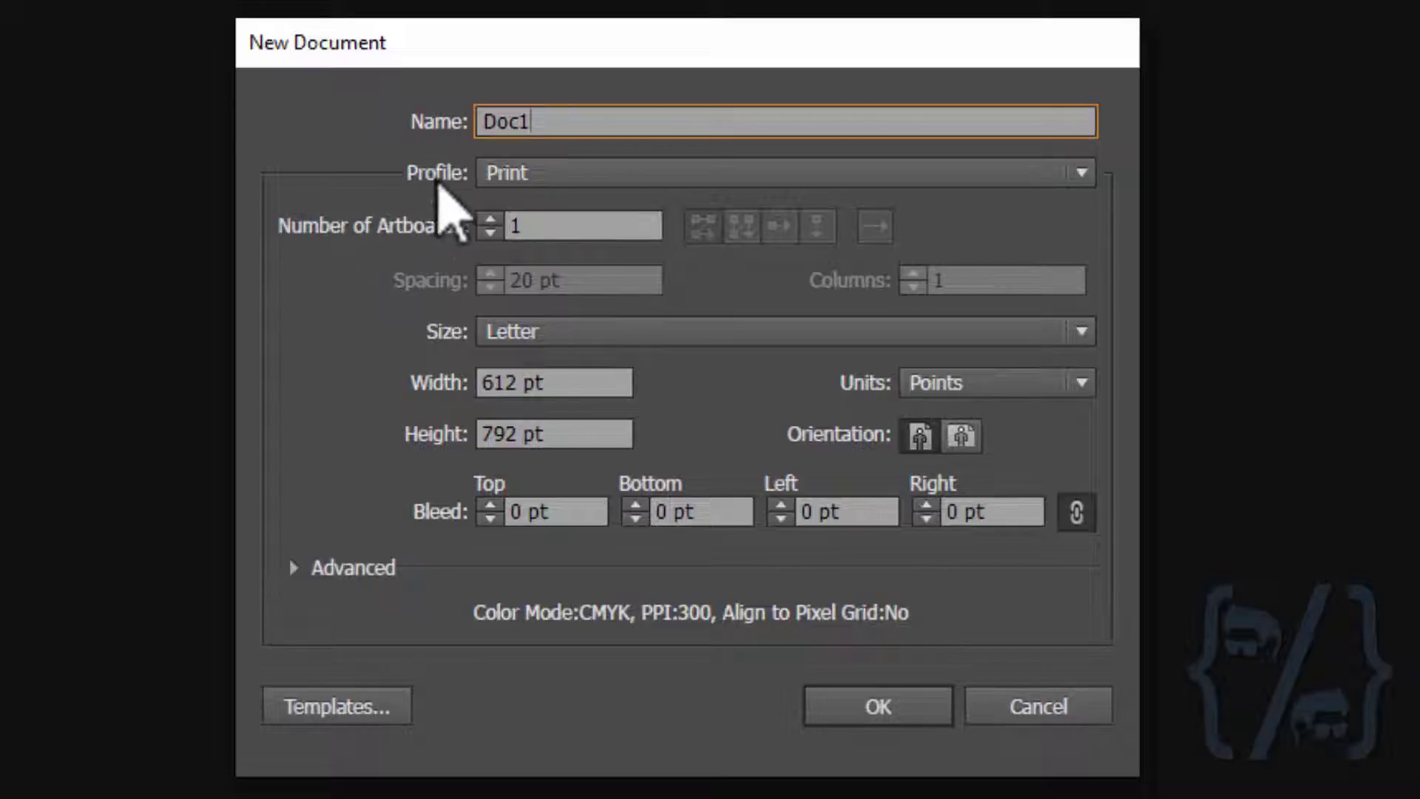
left_click(545, 174)
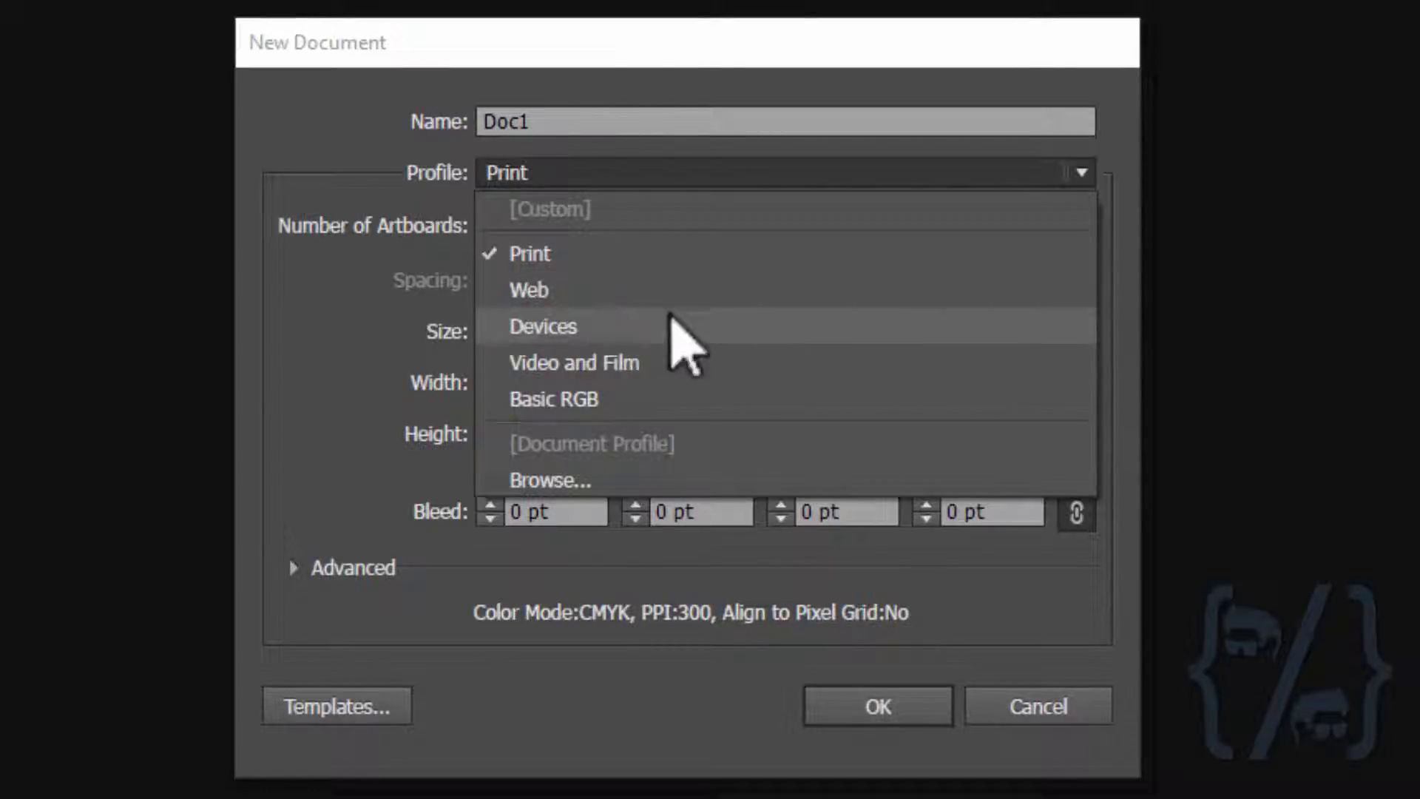
left_click(588, 326)
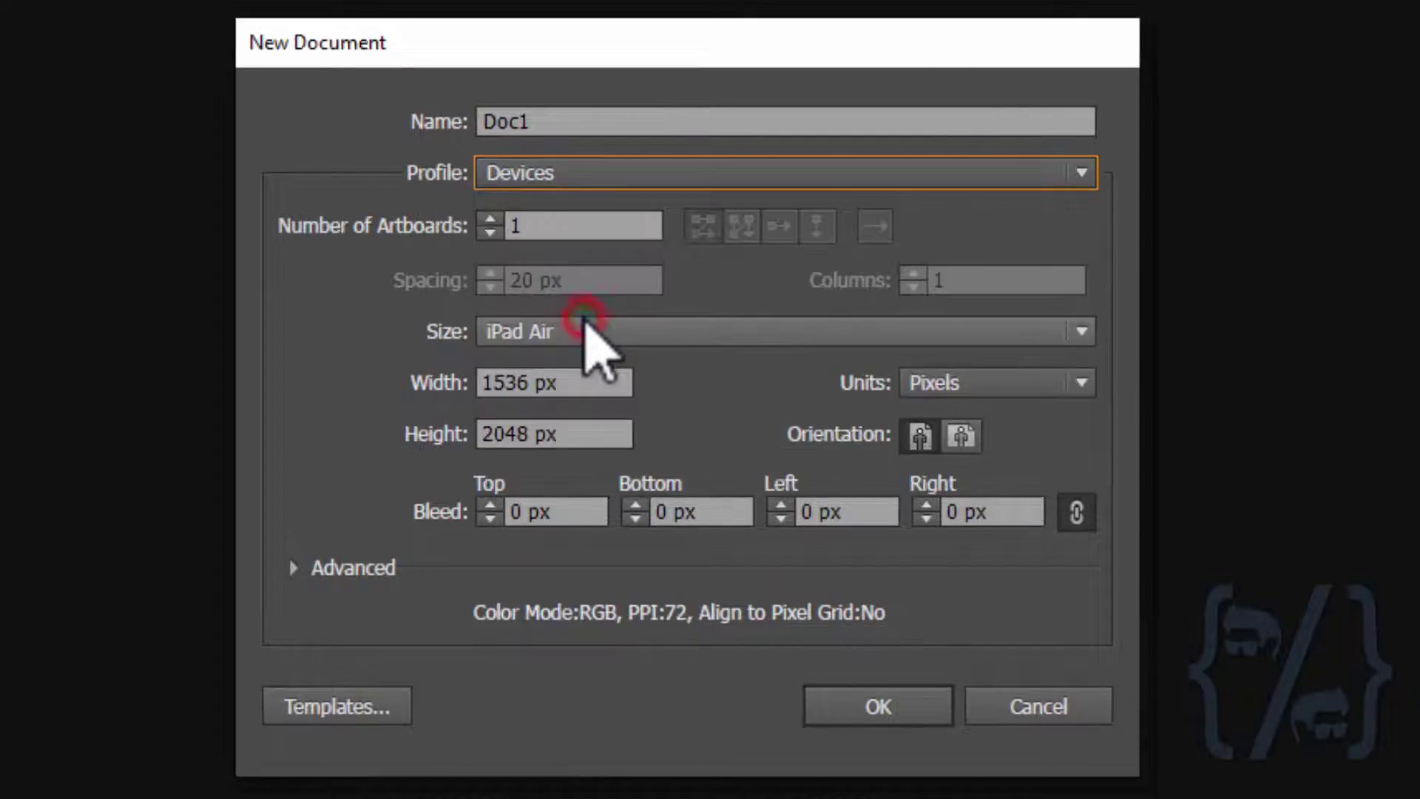
left_click(673, 331)
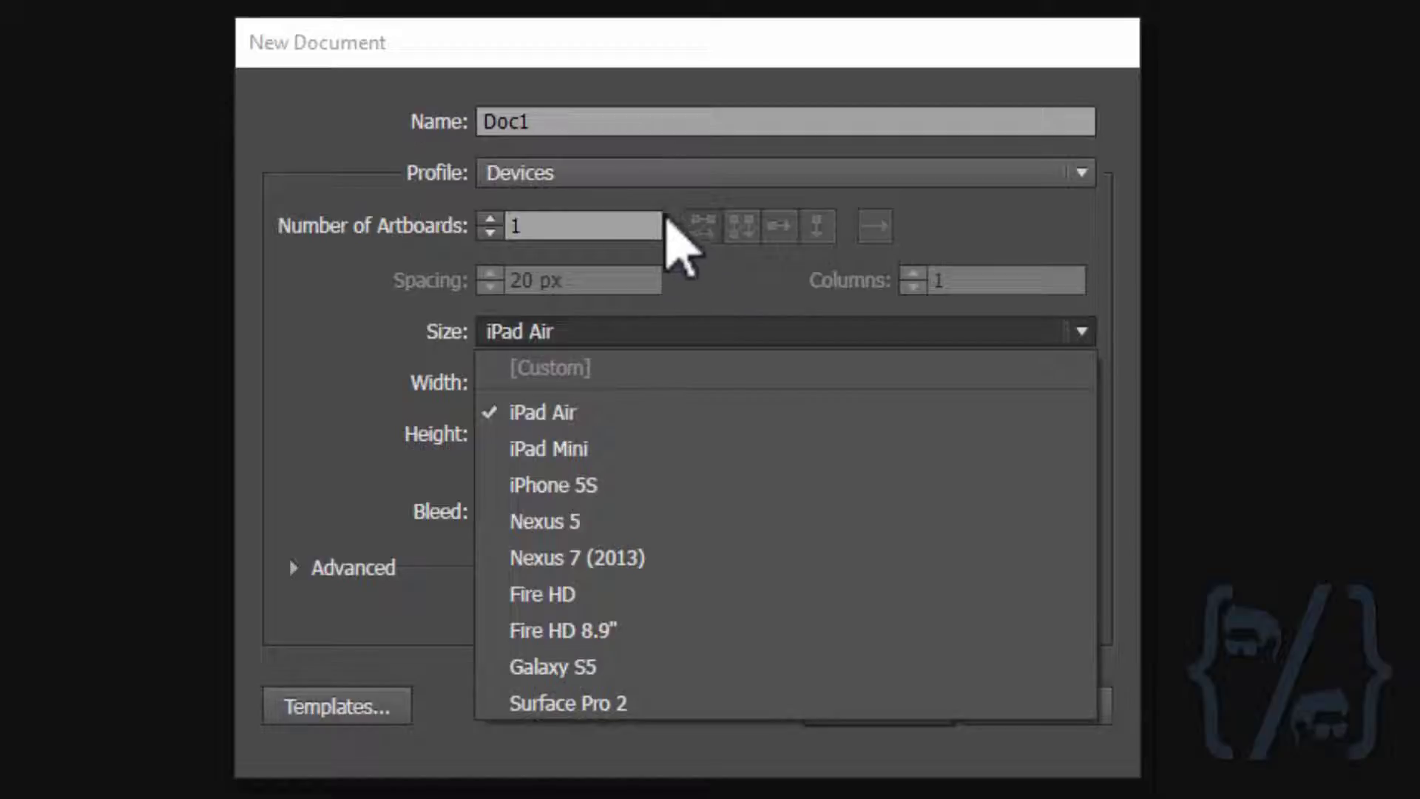
left_click(658, 174)
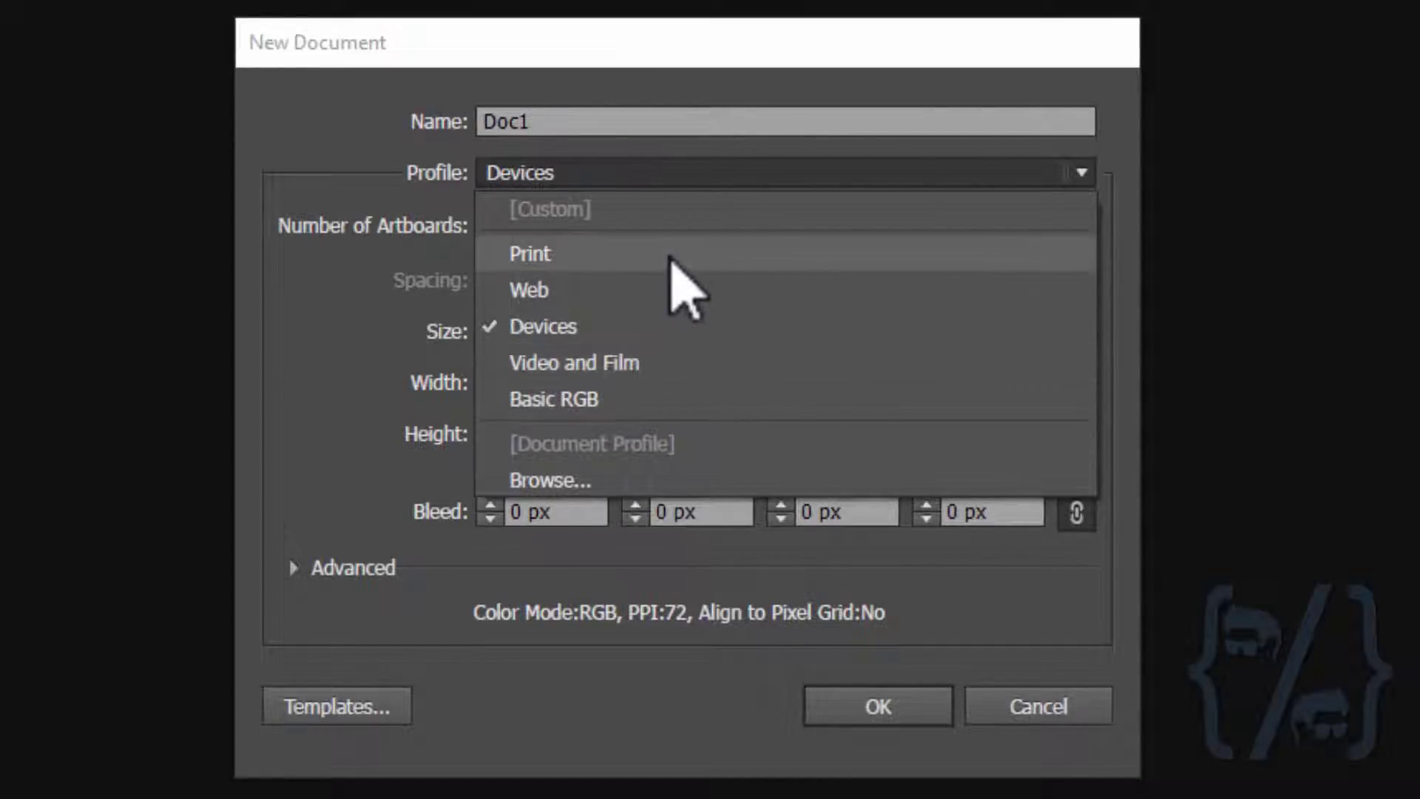
left_click(576, 259)
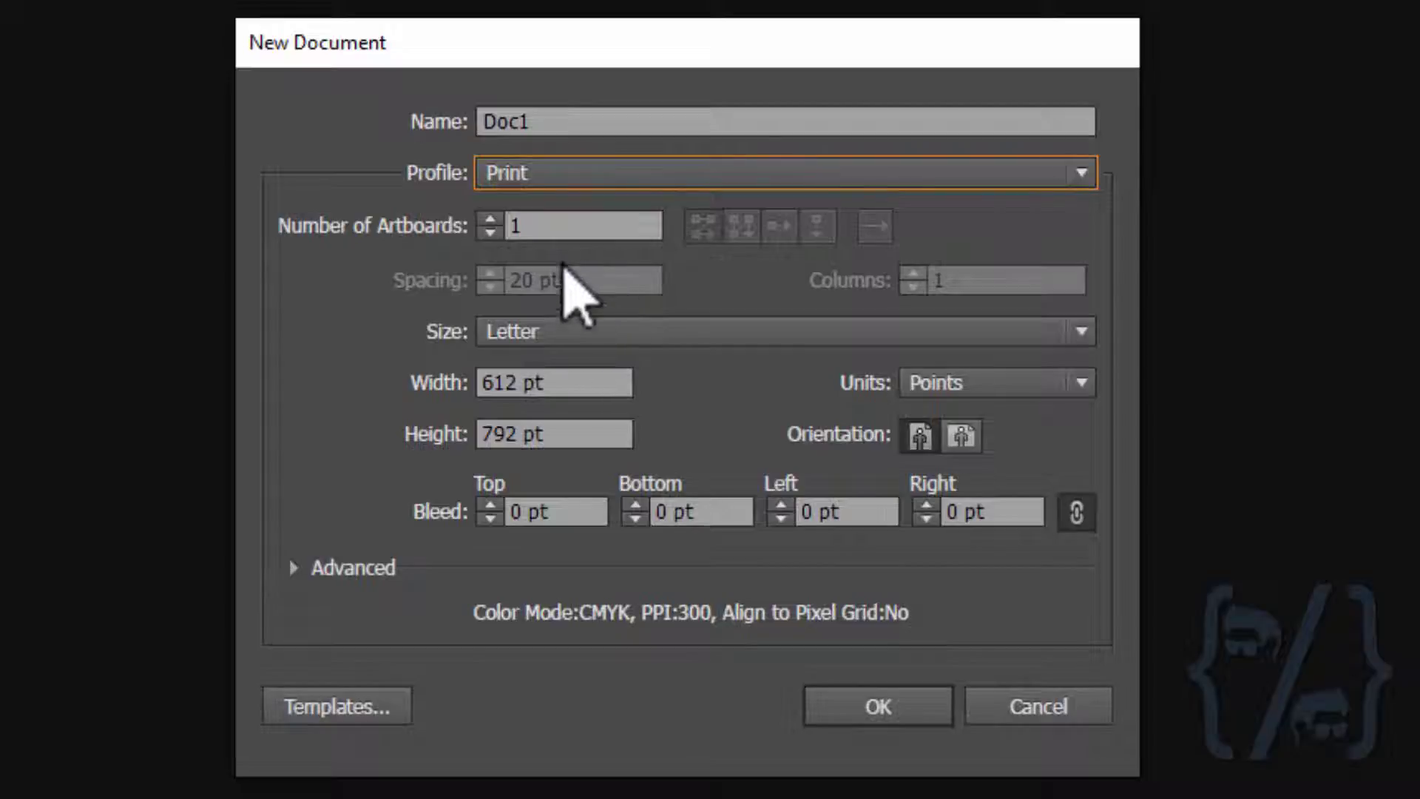
left_click(538, 226)
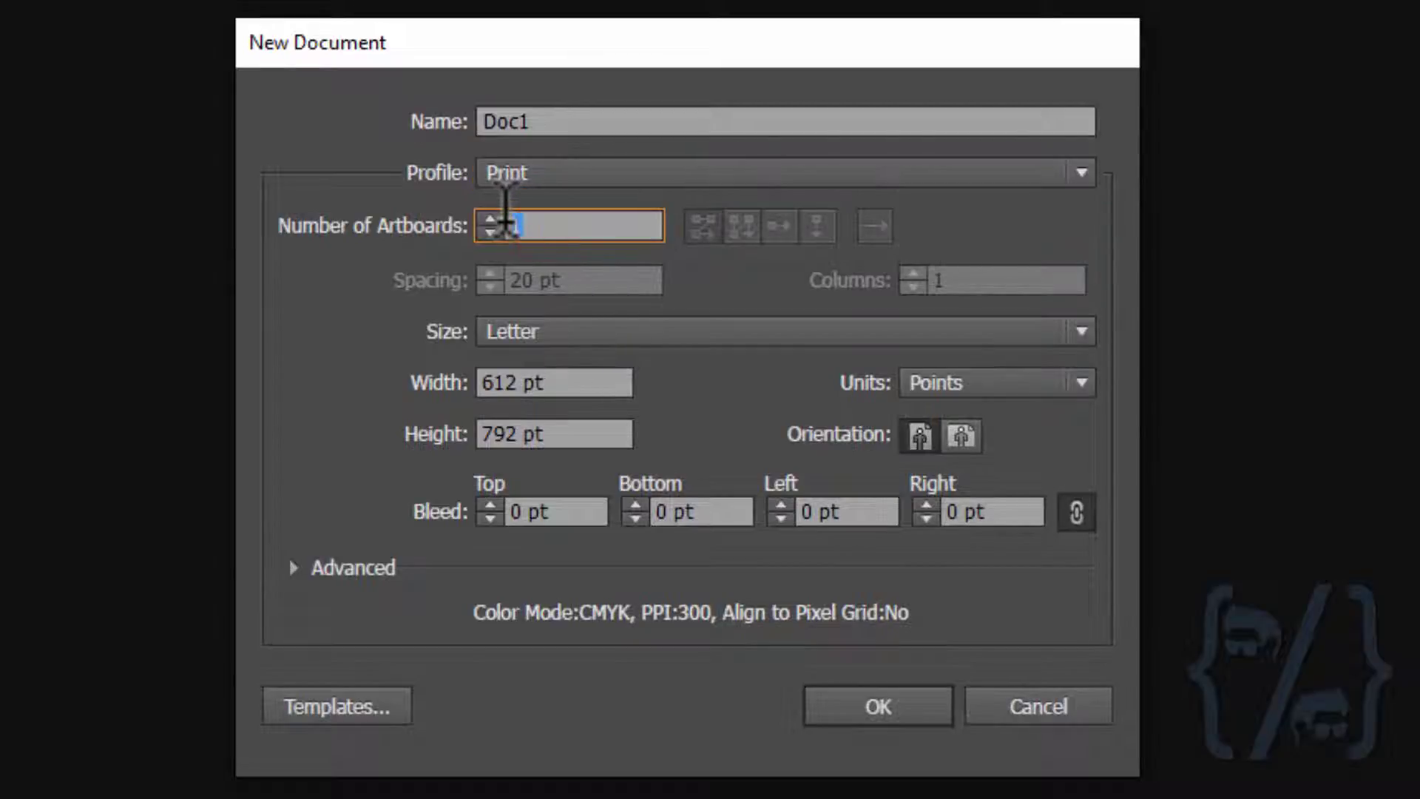
left_click(648, 46)
left_click_drag(643, 45, 649, 28)
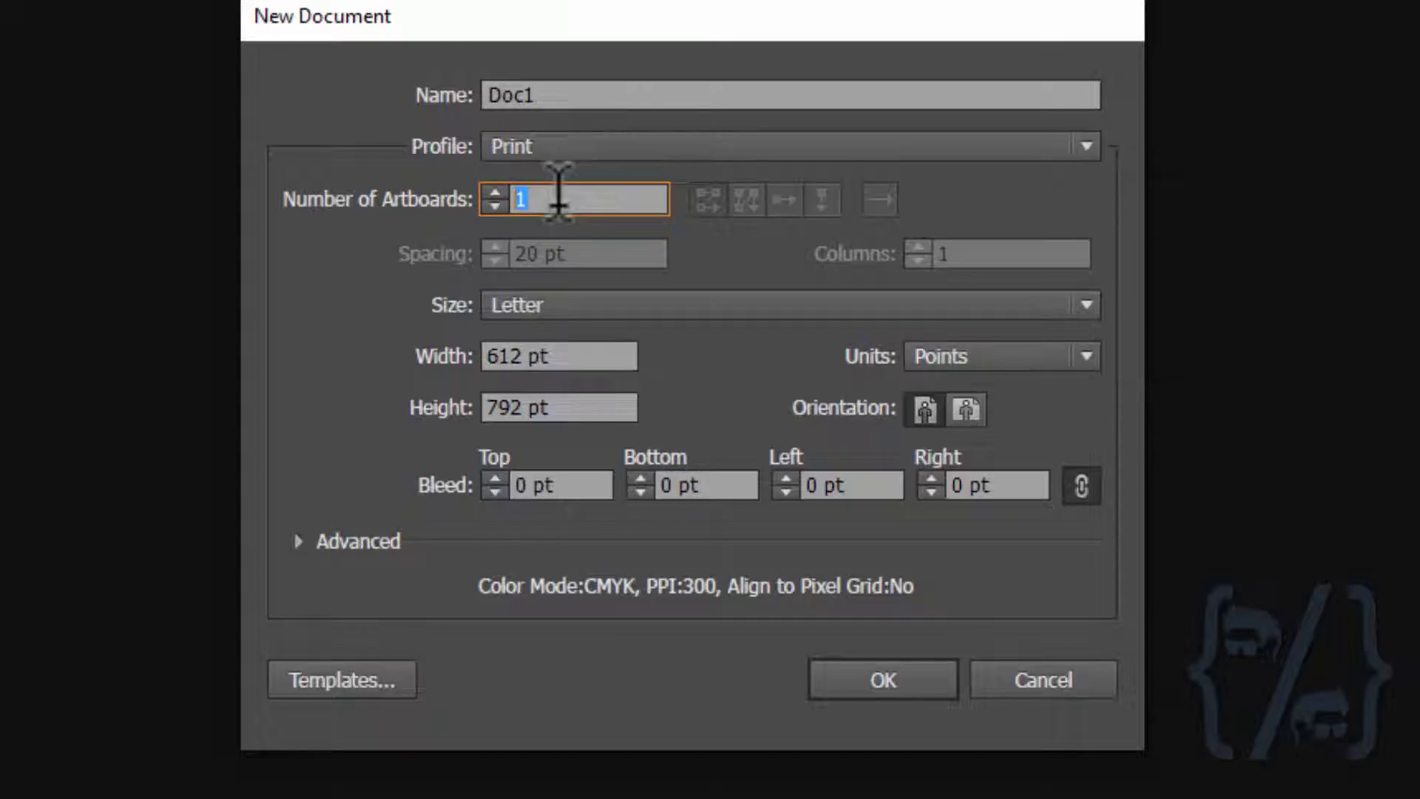
left_click(559, 194)
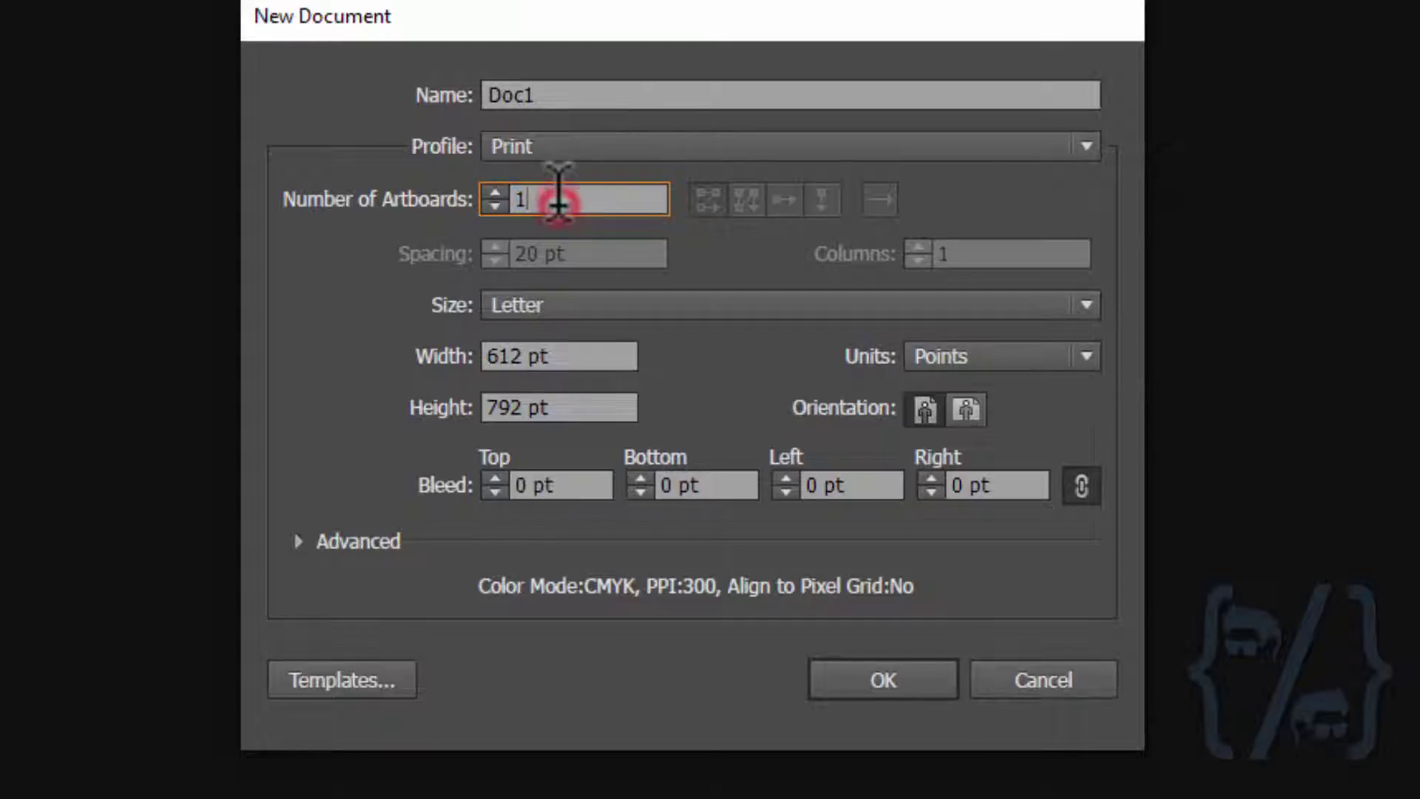
left_click_drag(558, 198, 414, 197)
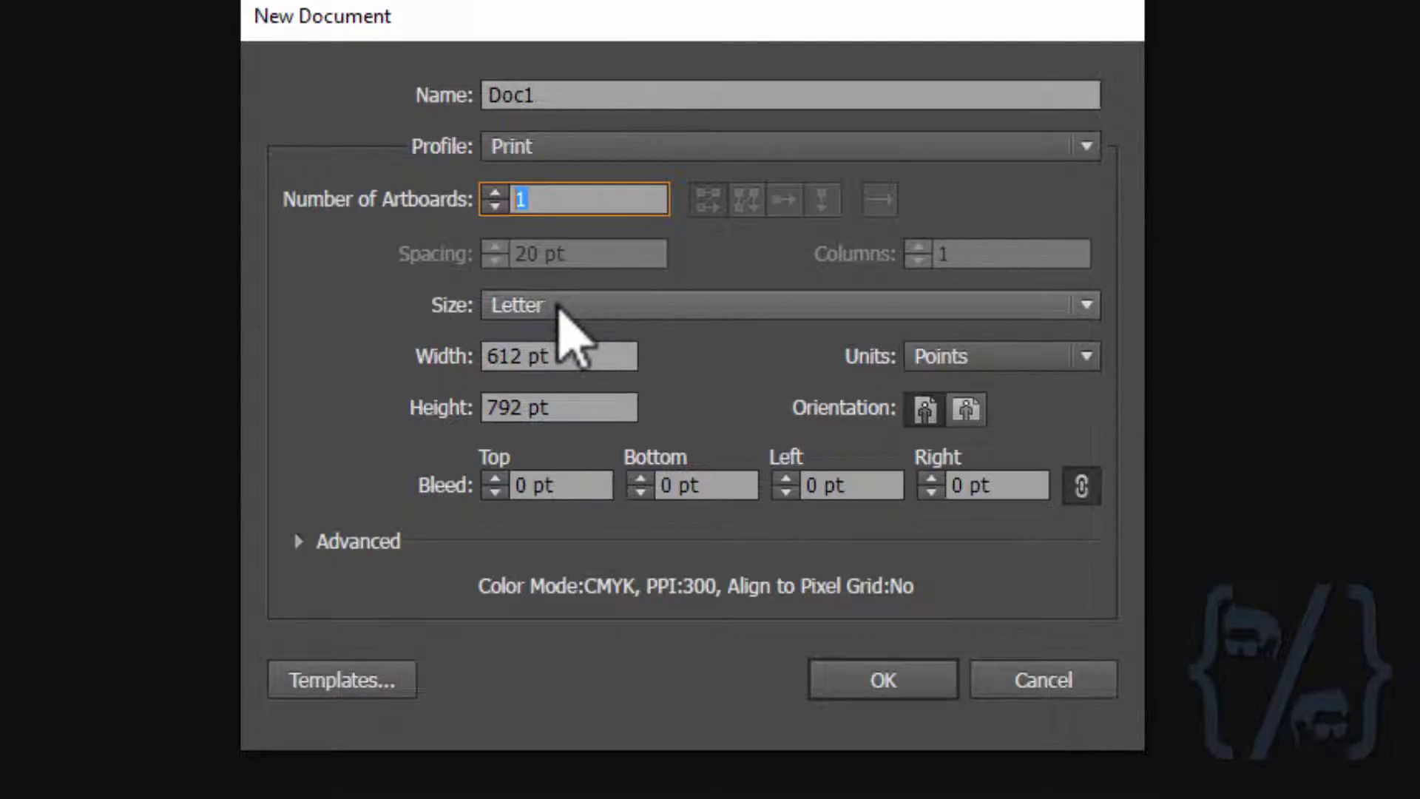
Set the new document size to A4, 595.28 × 841.89 pt, and select its width and height values
left_click(563, 306)
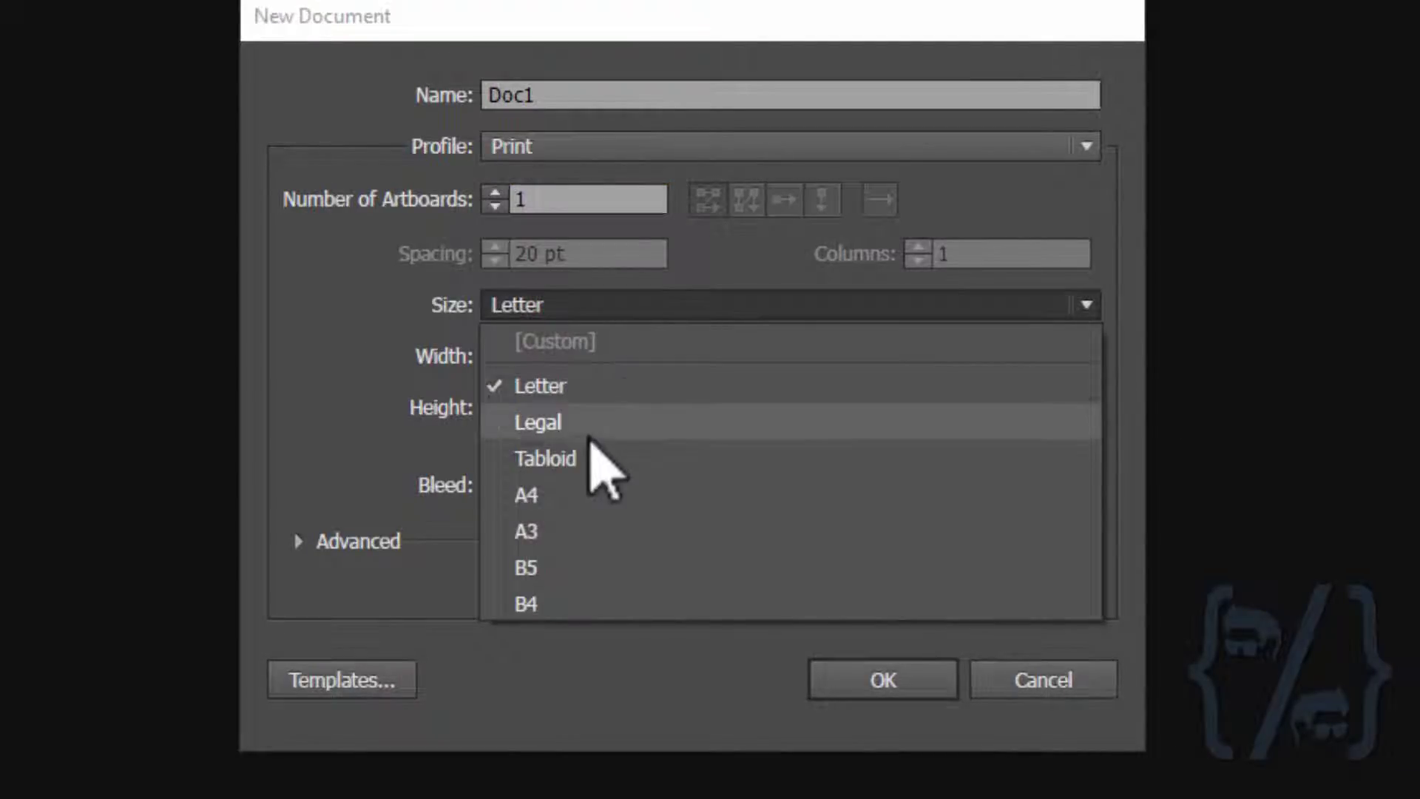
left_click(588, 494)
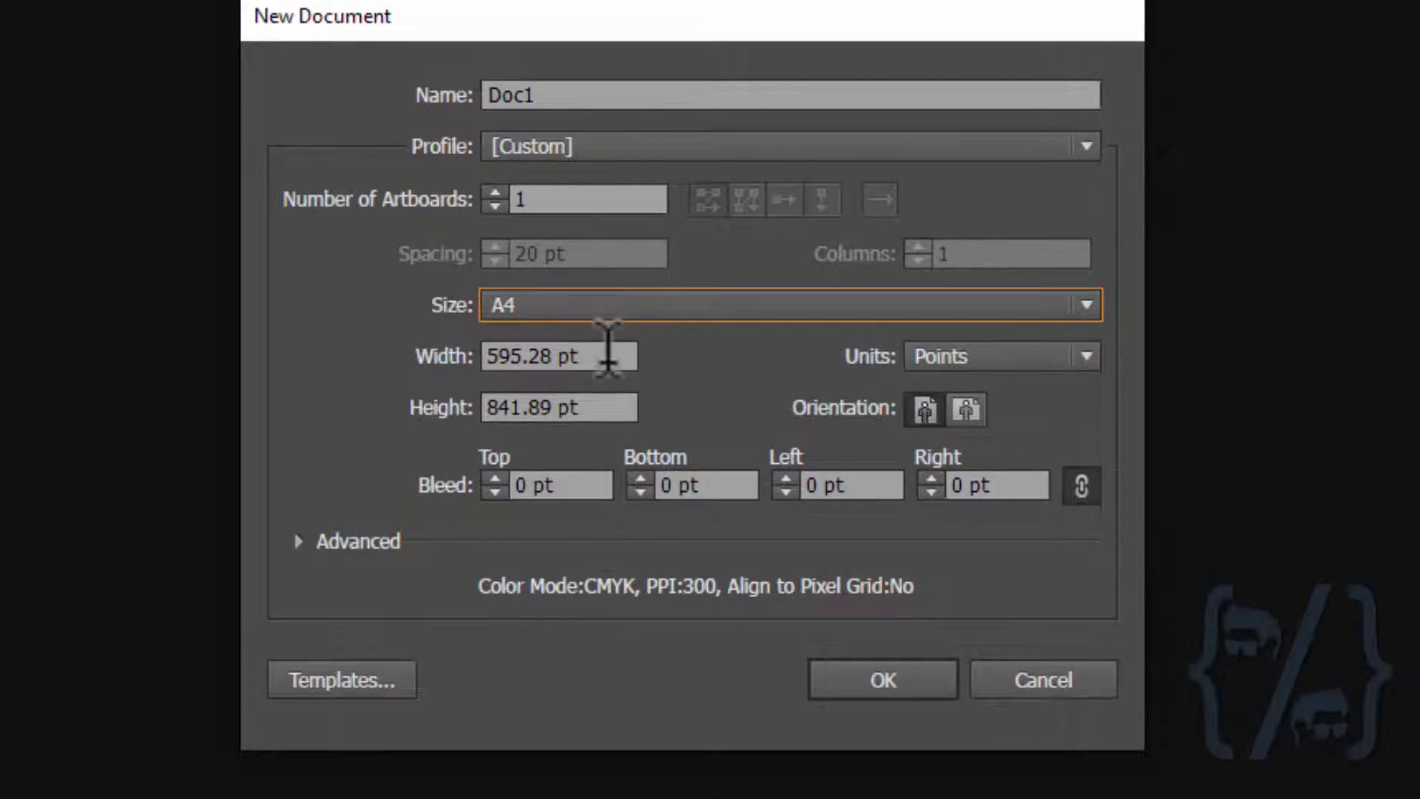
left_click(614, 305)
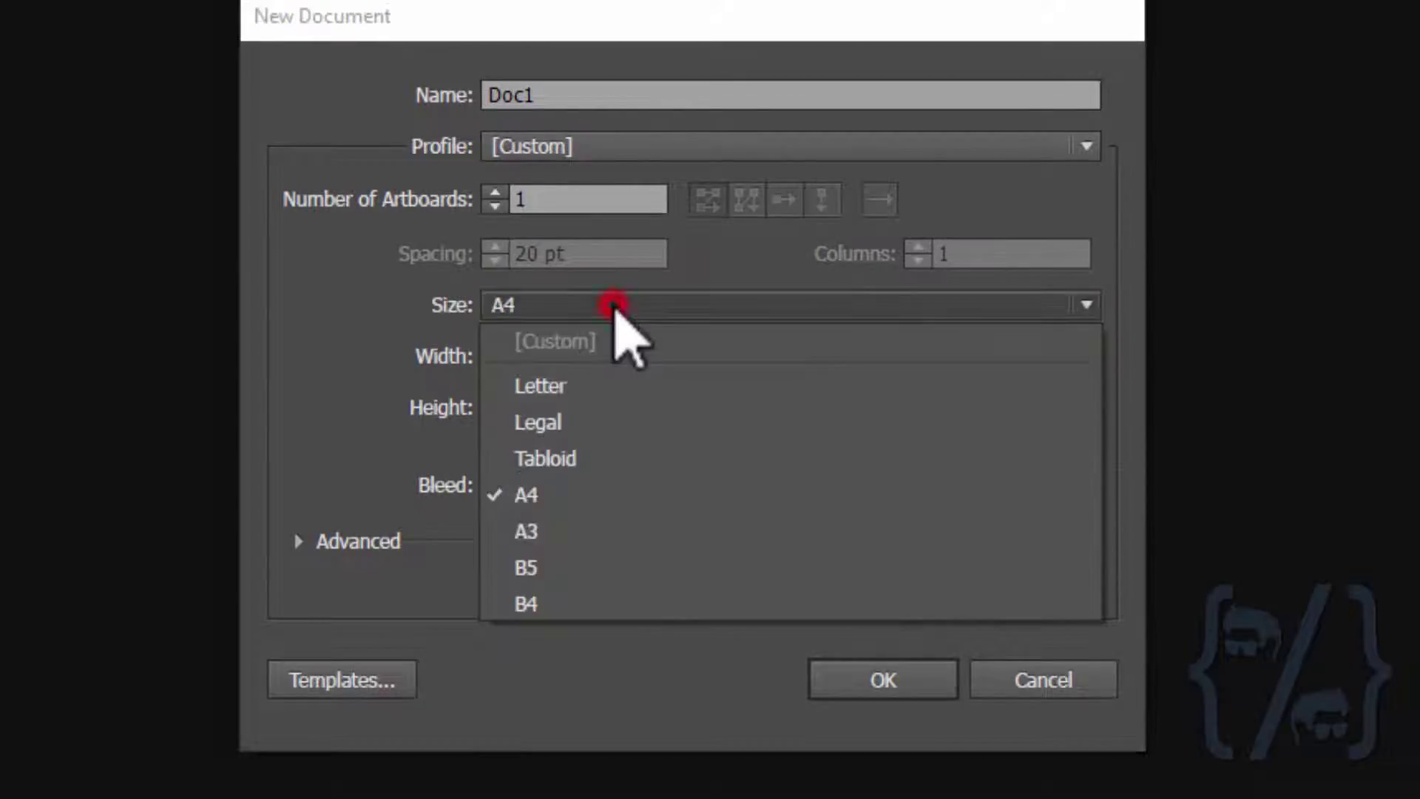
left_click(612, 355)
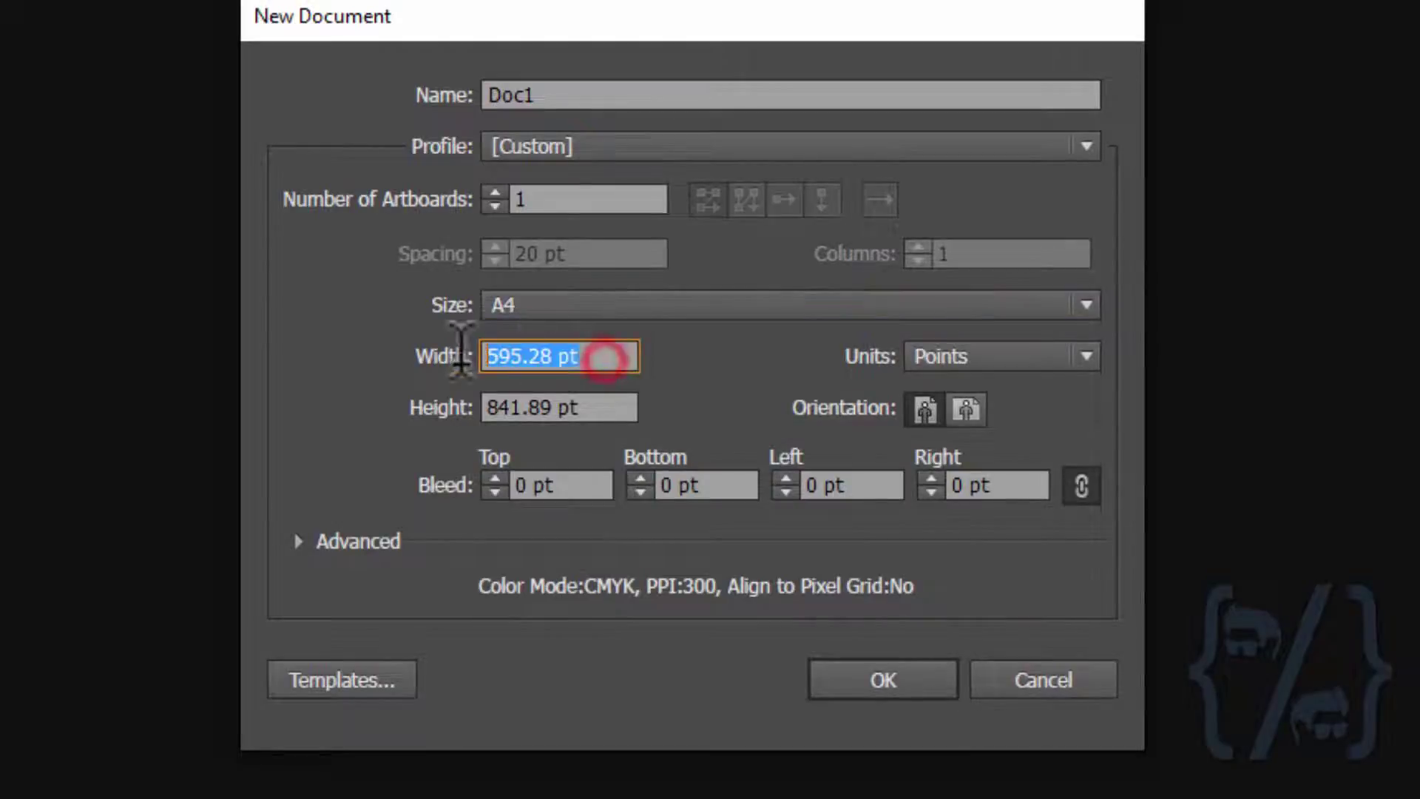
left_click_drag(481, 355, 566, 348)
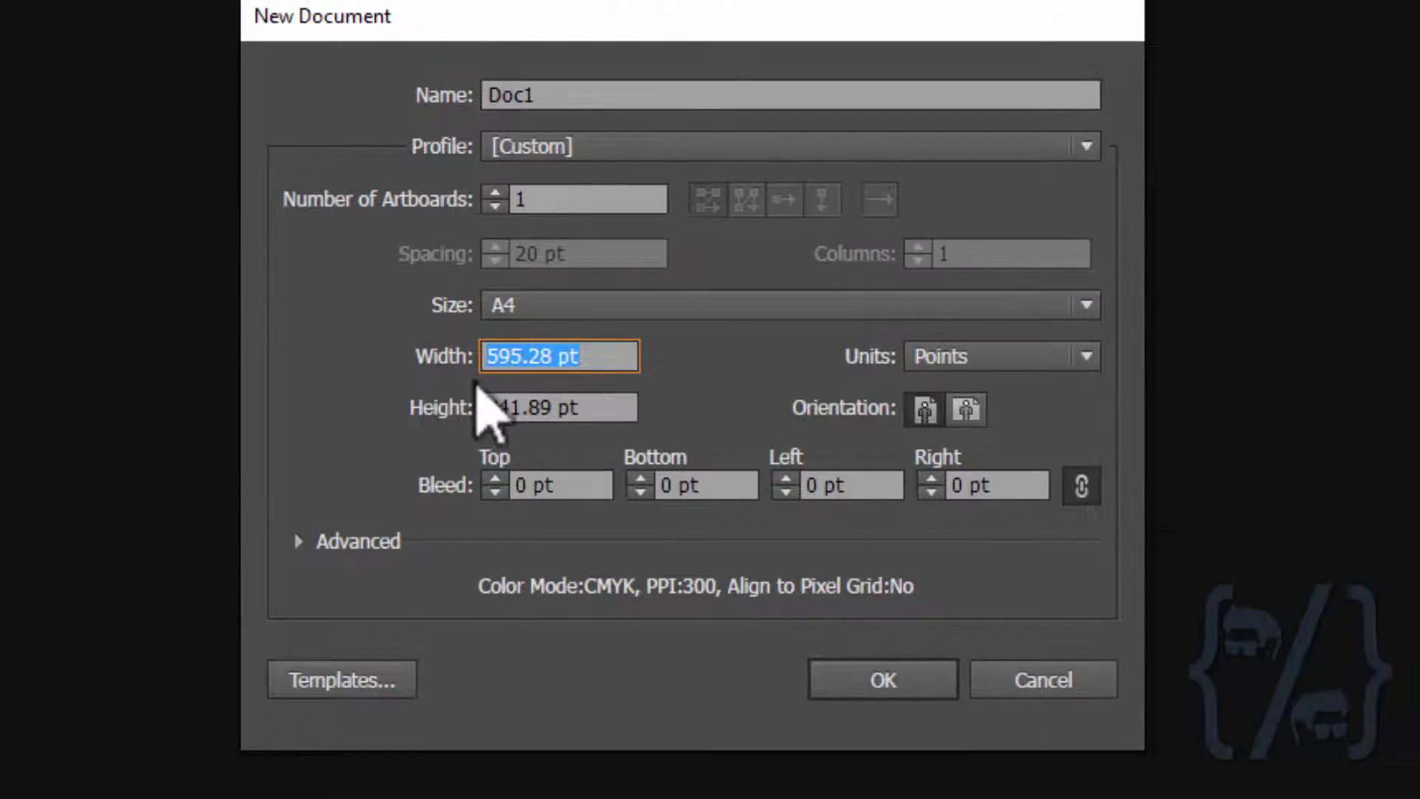
left_click(609, 403)
left_click_drag(609, 403, 477, 411)
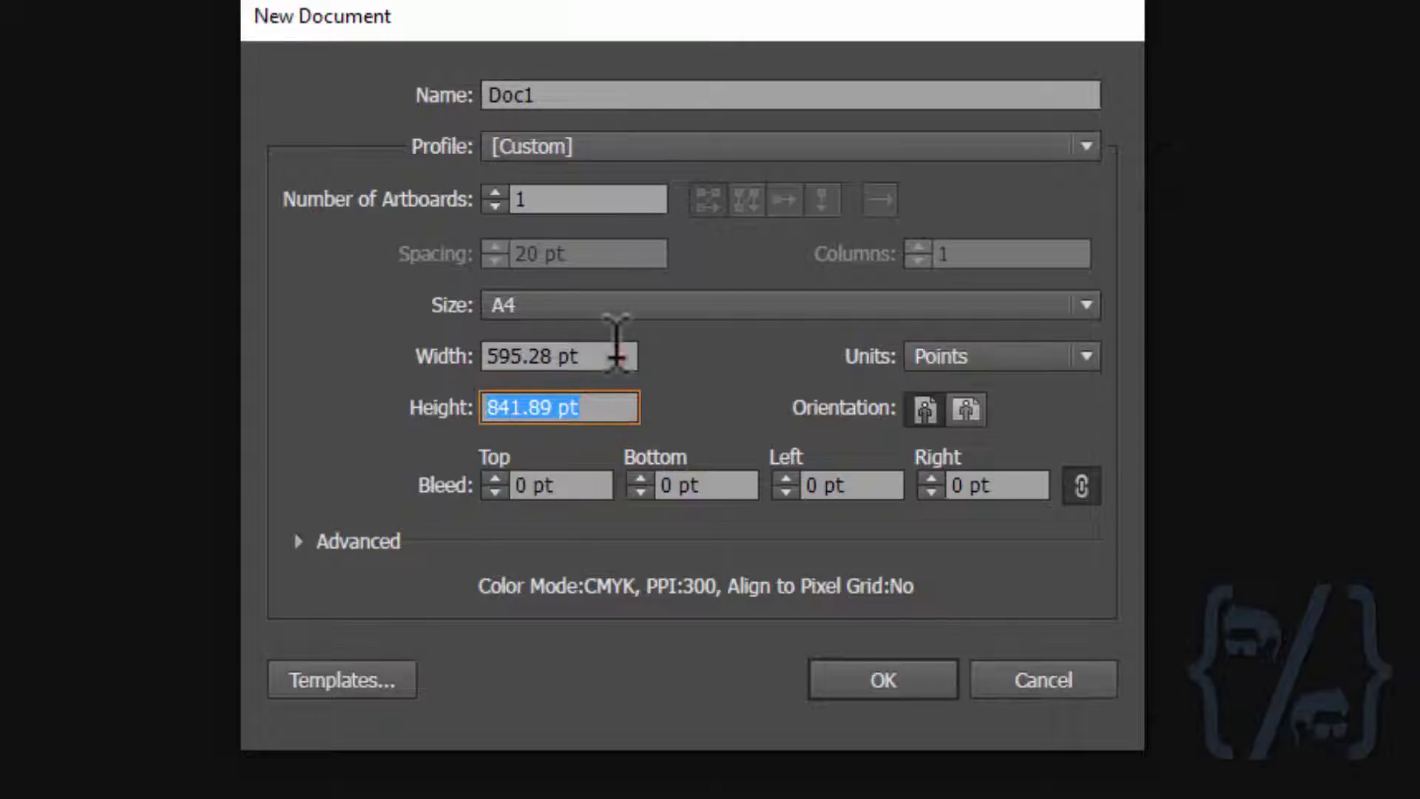
left_click_drag(613, 354, 420, 357)
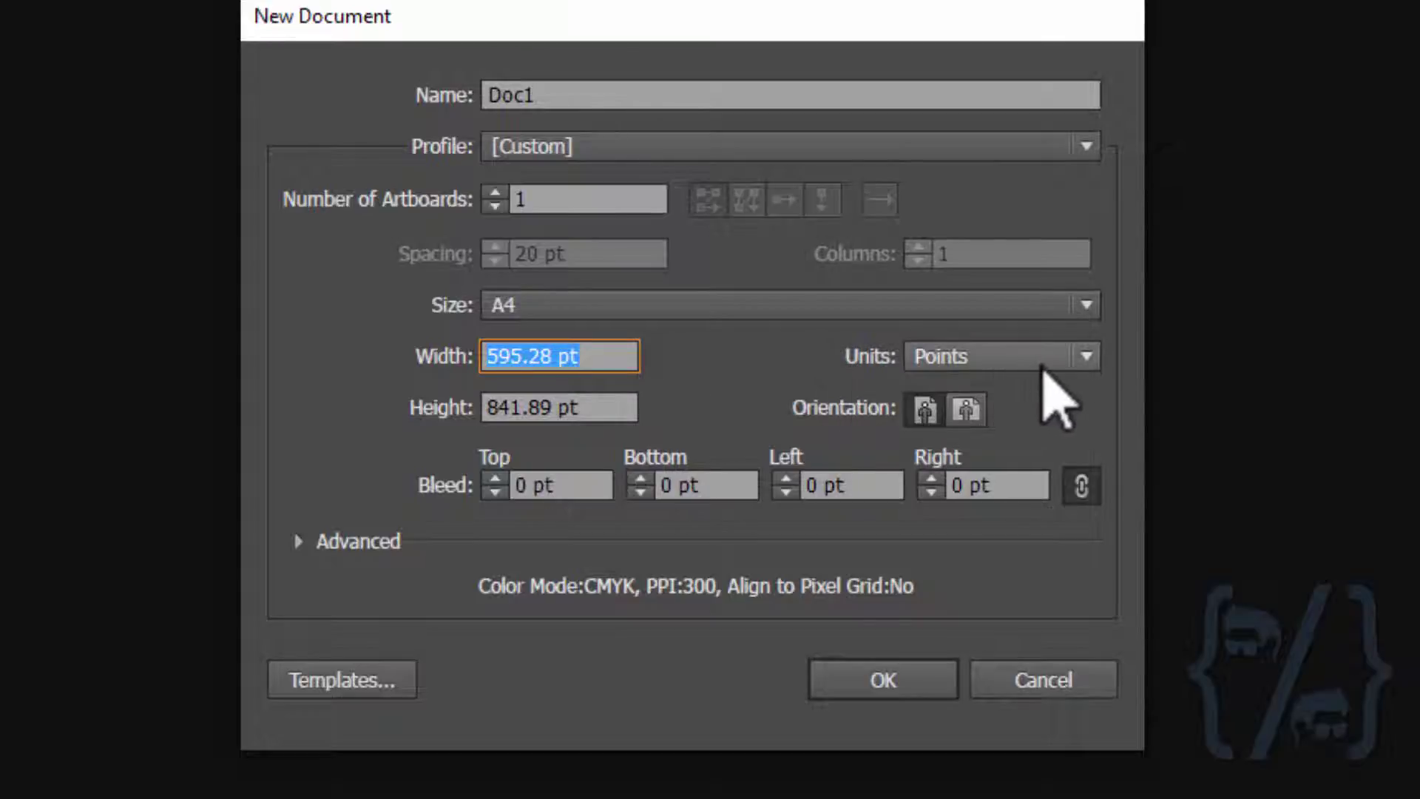
Change the document units via Inches to Centimeters, showing A4 as 21 × 29.7 cm
left_click(1043, 362)
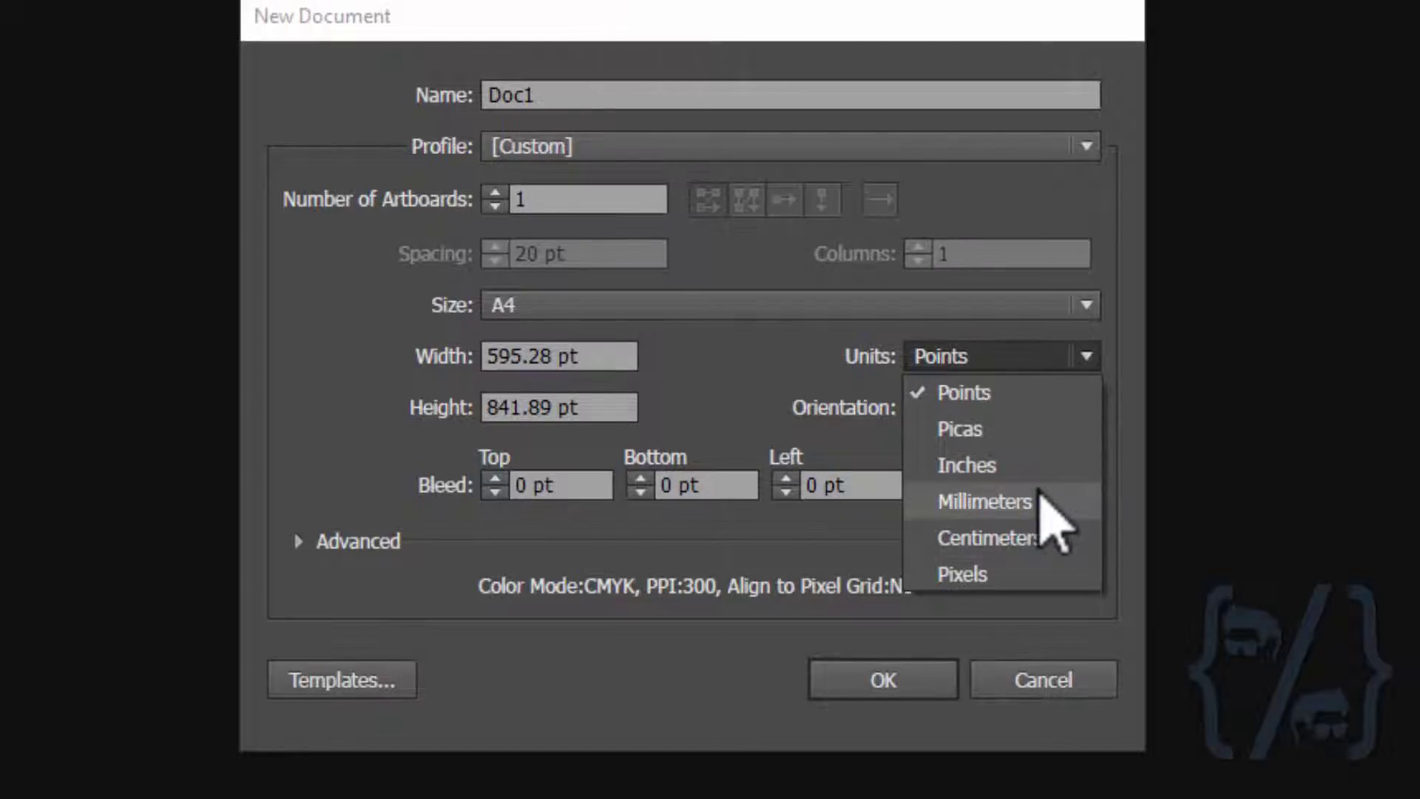
left_click(1031, 473)
left_click(990, 356)
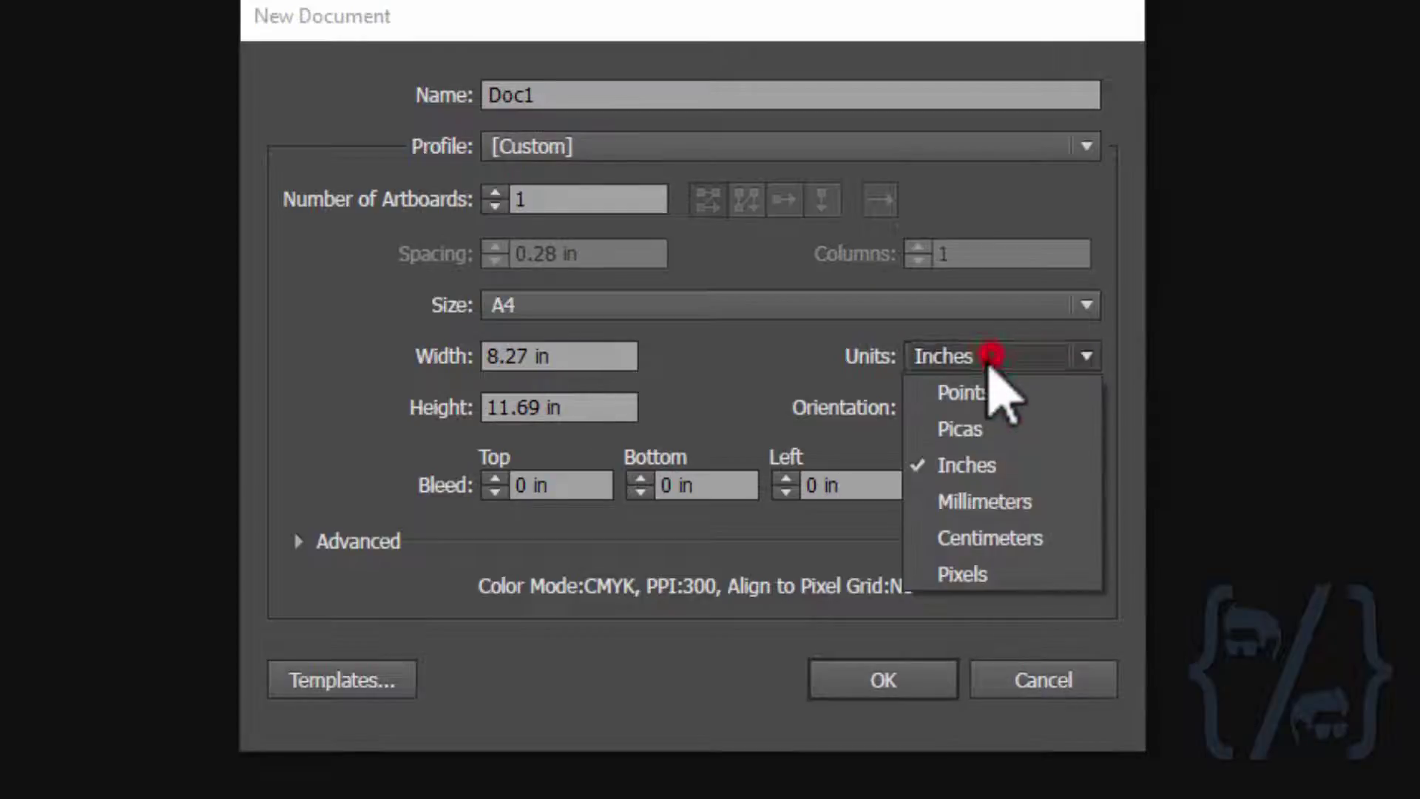
left_click(1032, 538)
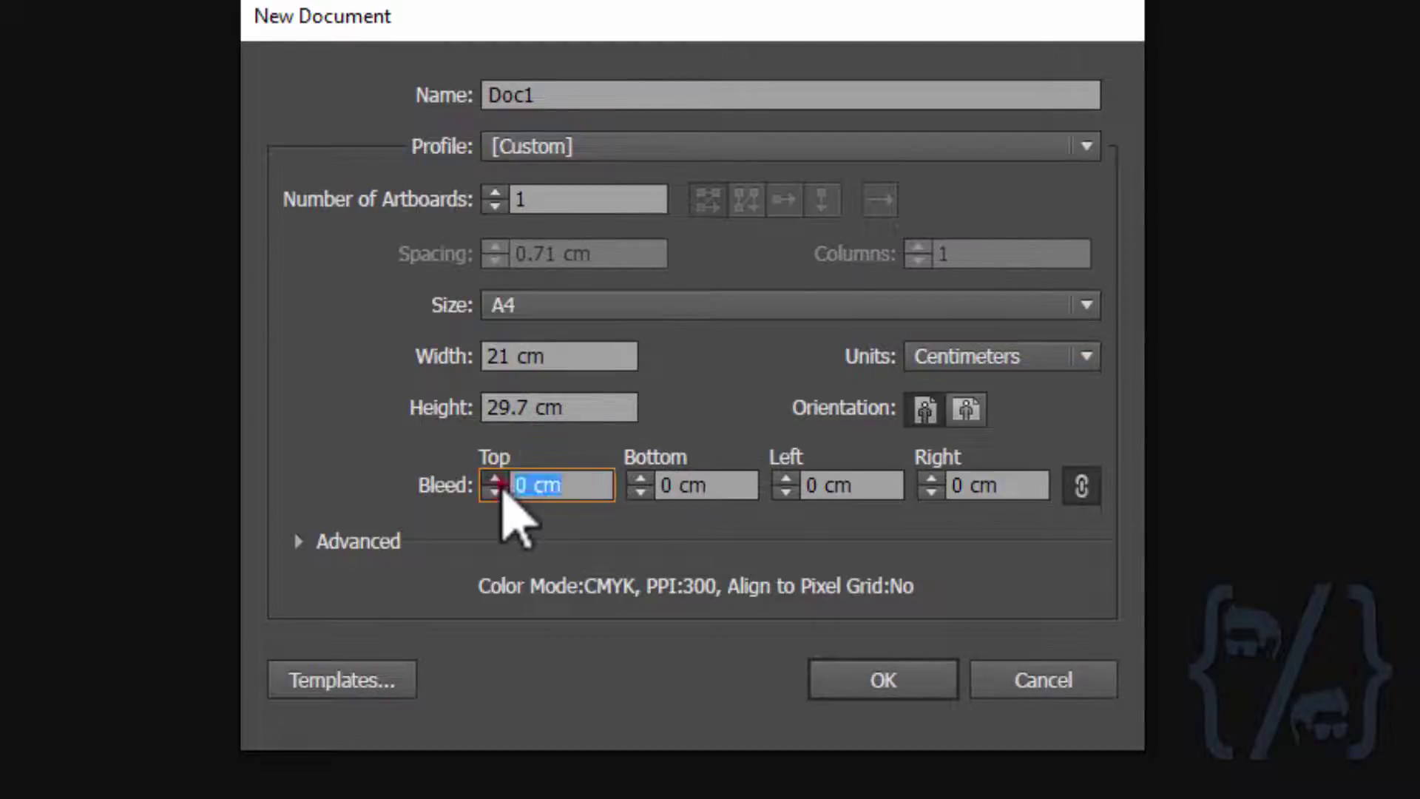
Raise the bleed to 0.3 cm and return it to 0 cm, then expand the Advanced settings
left_click(495, 481)
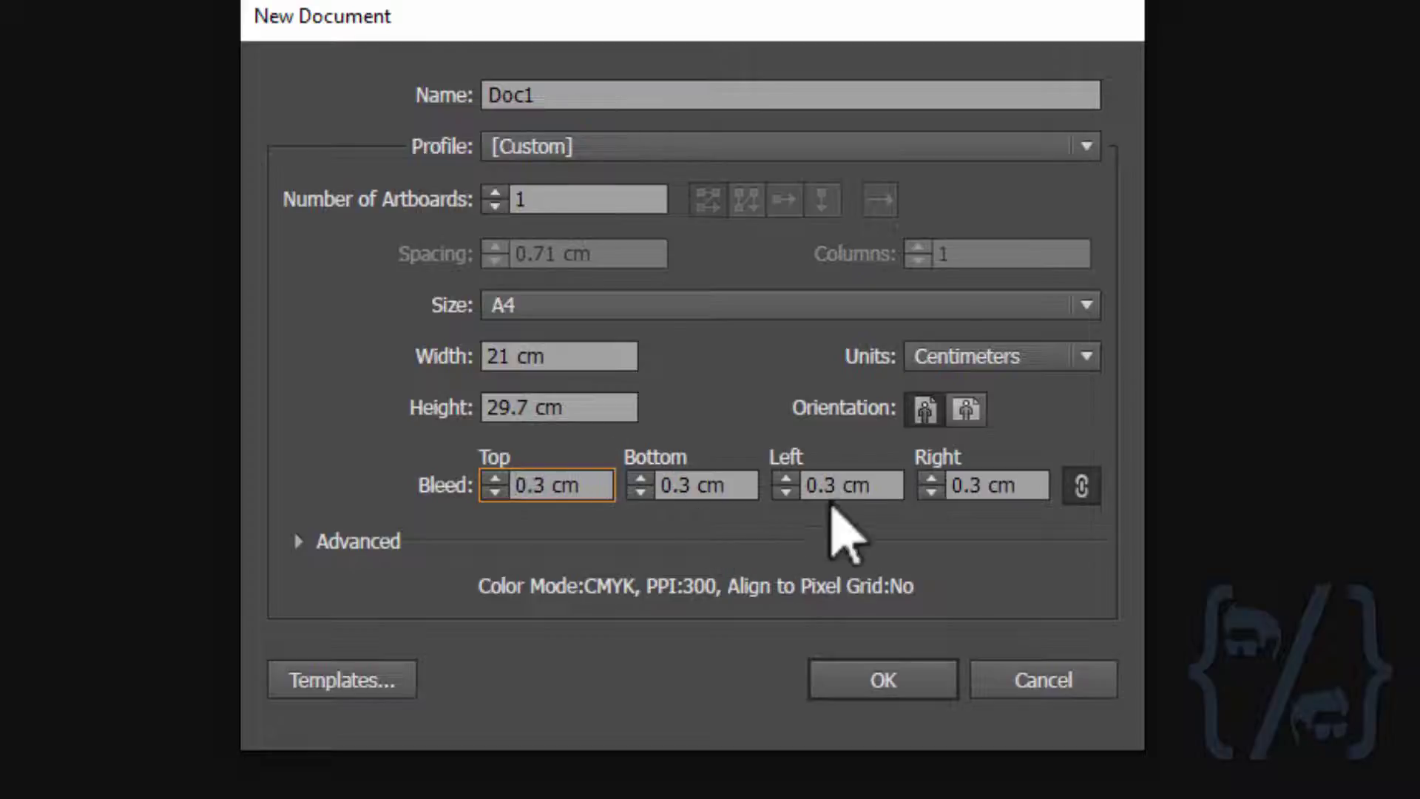
left_click(493, 492)
left_click(493, 492)
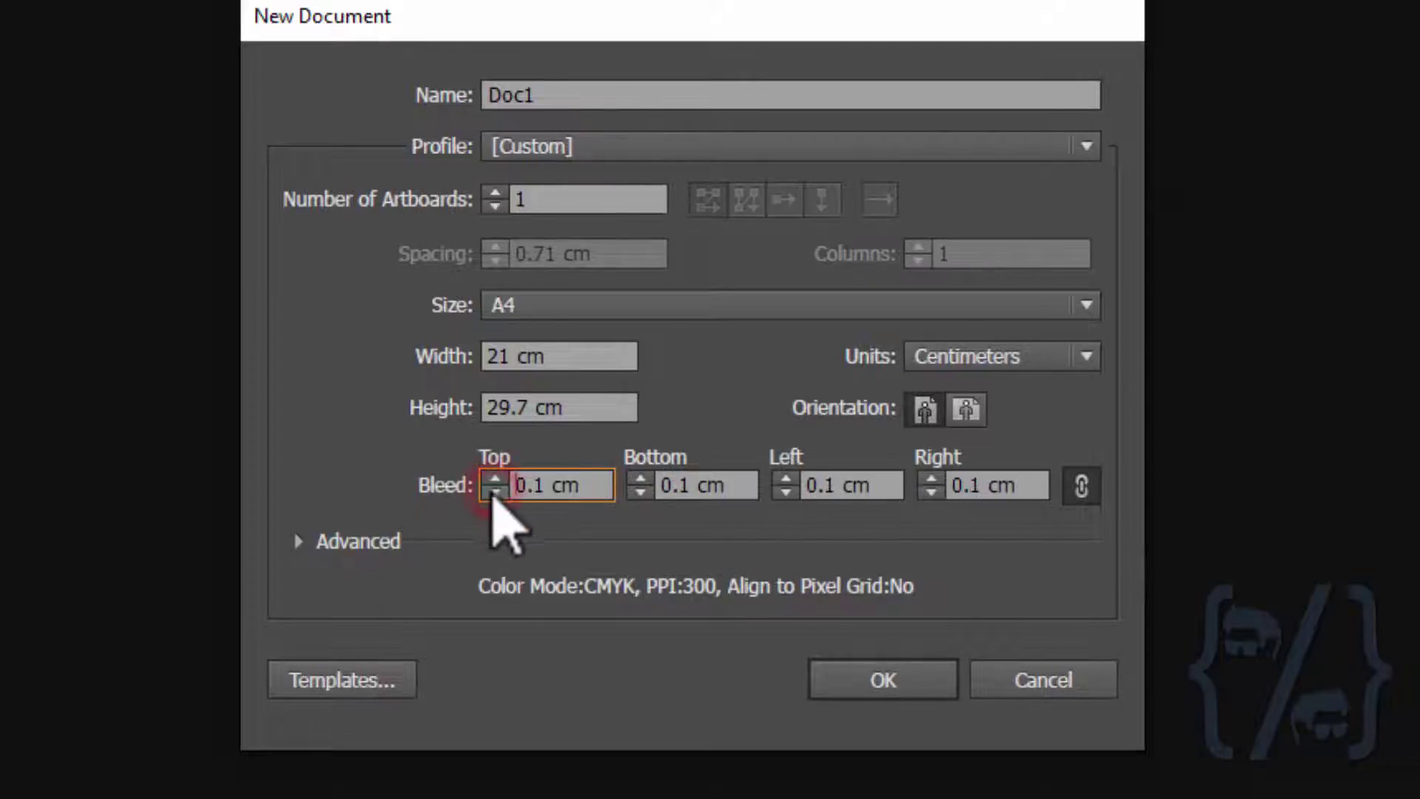
left_click(493, 492)
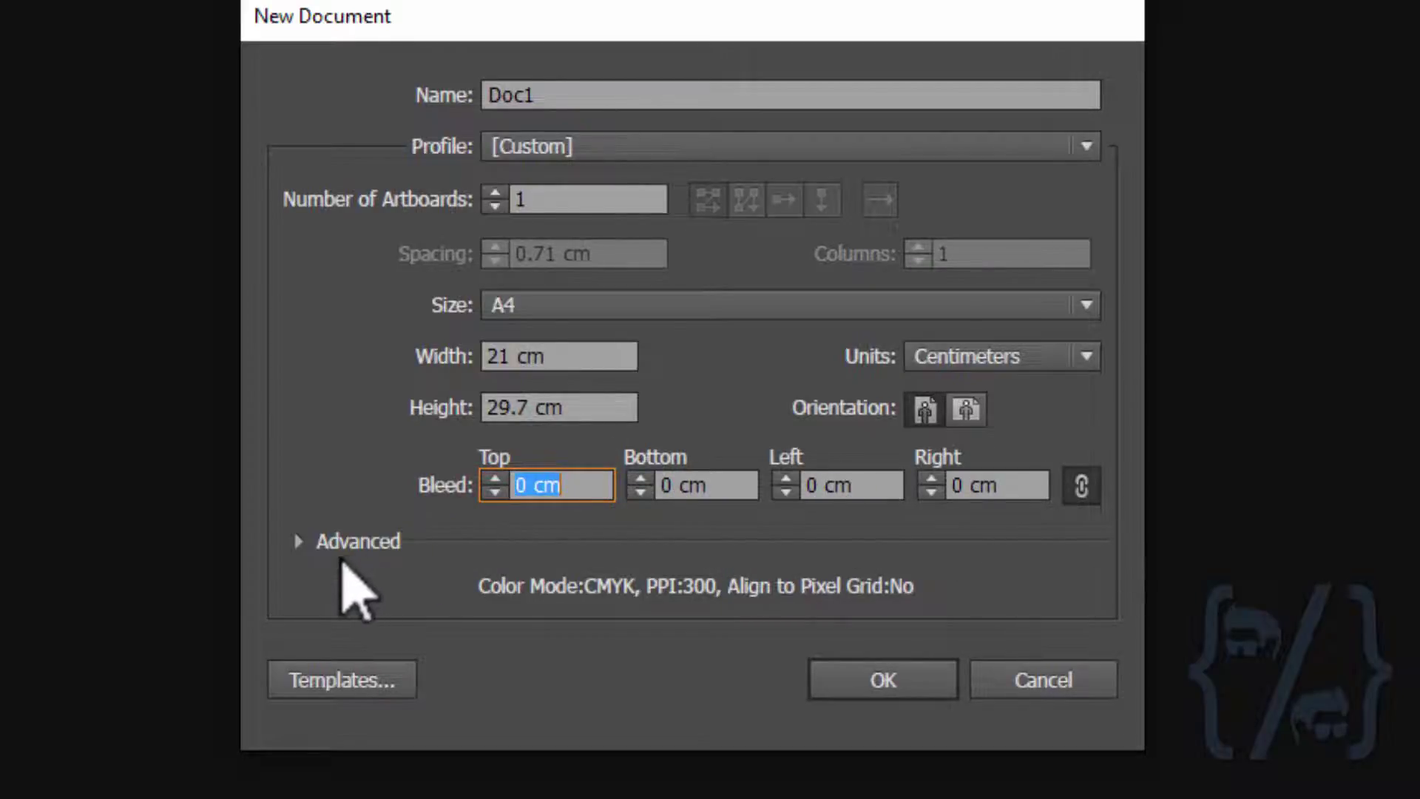
left_click(311, 523)
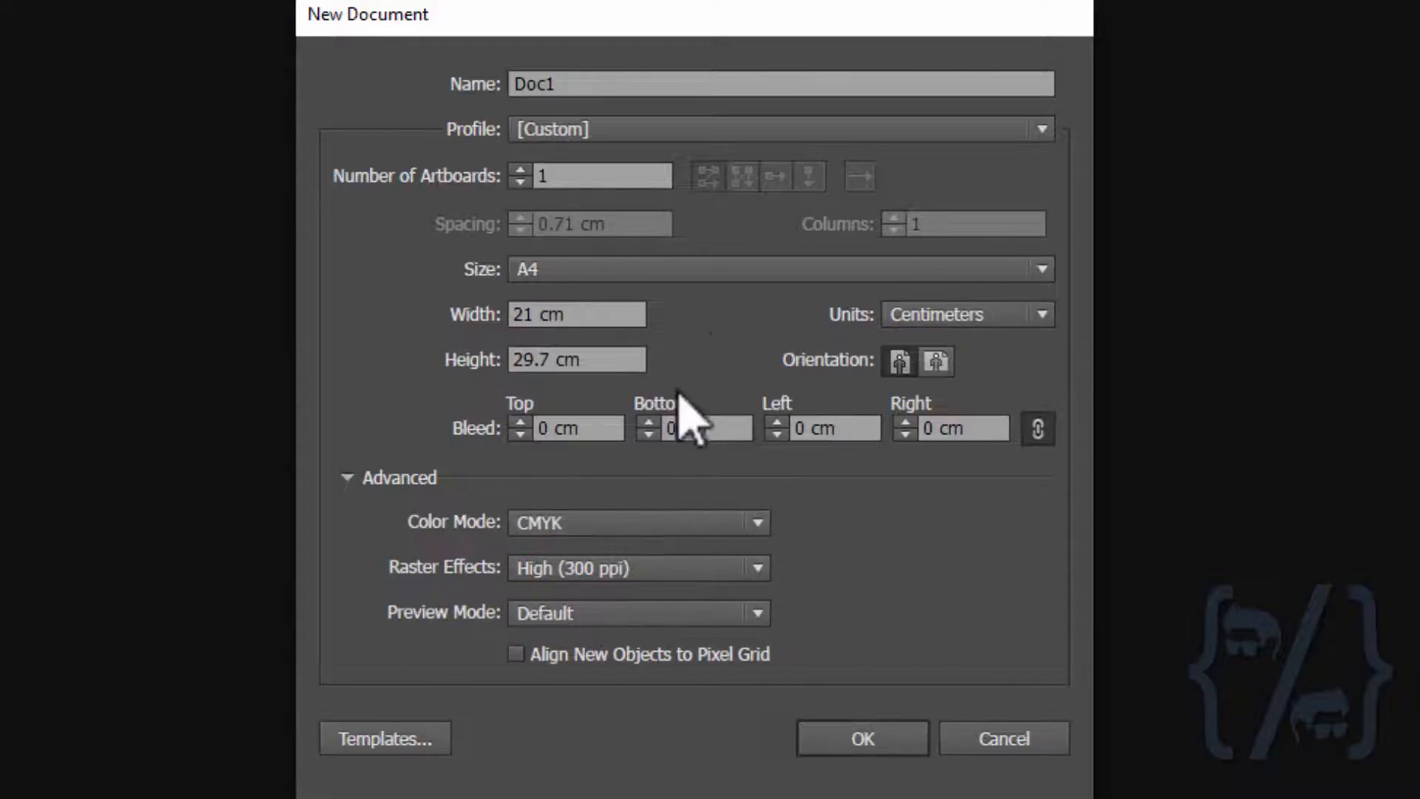
Apply the Print profile with Letter size, 612 × 792 pt
left_click(605, 130)
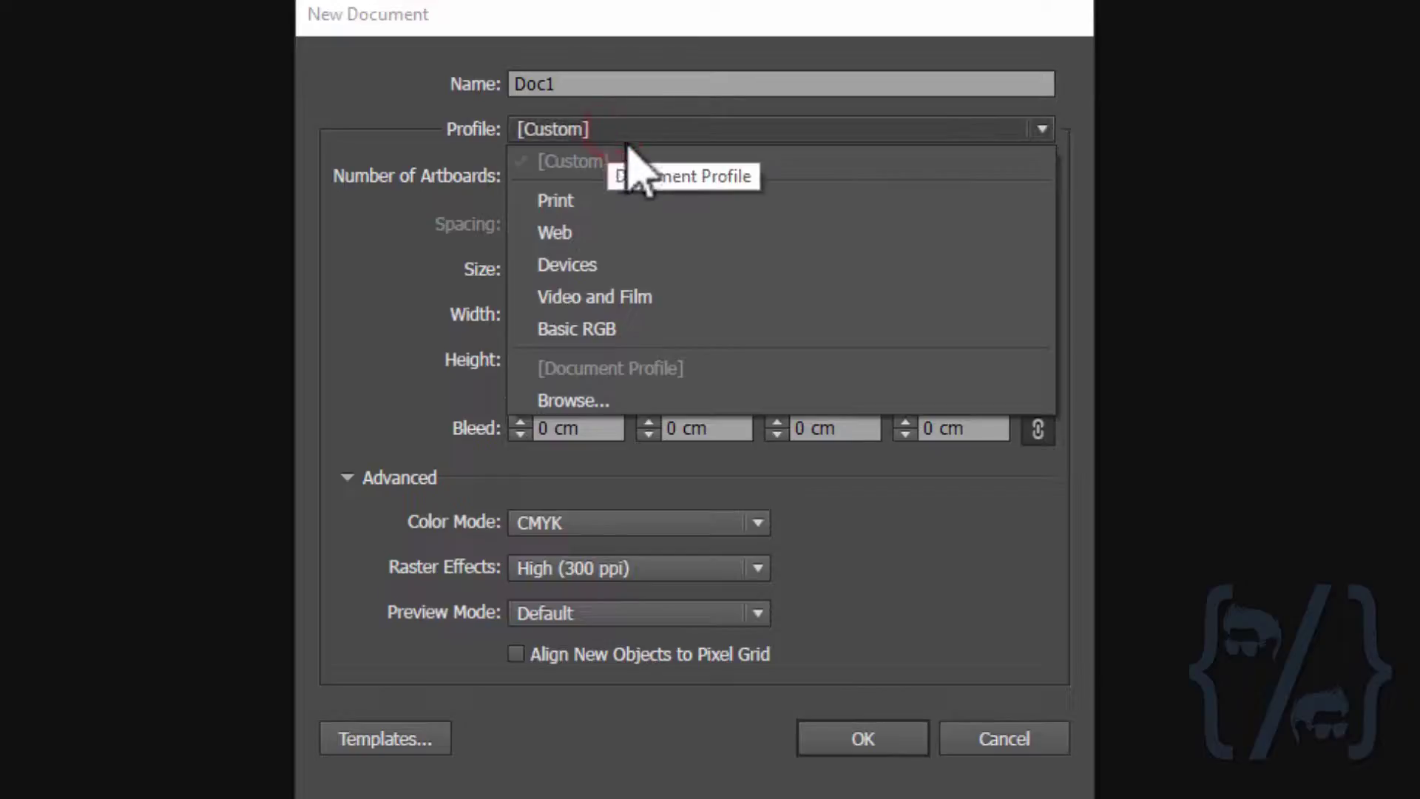
left_click(651, 201)
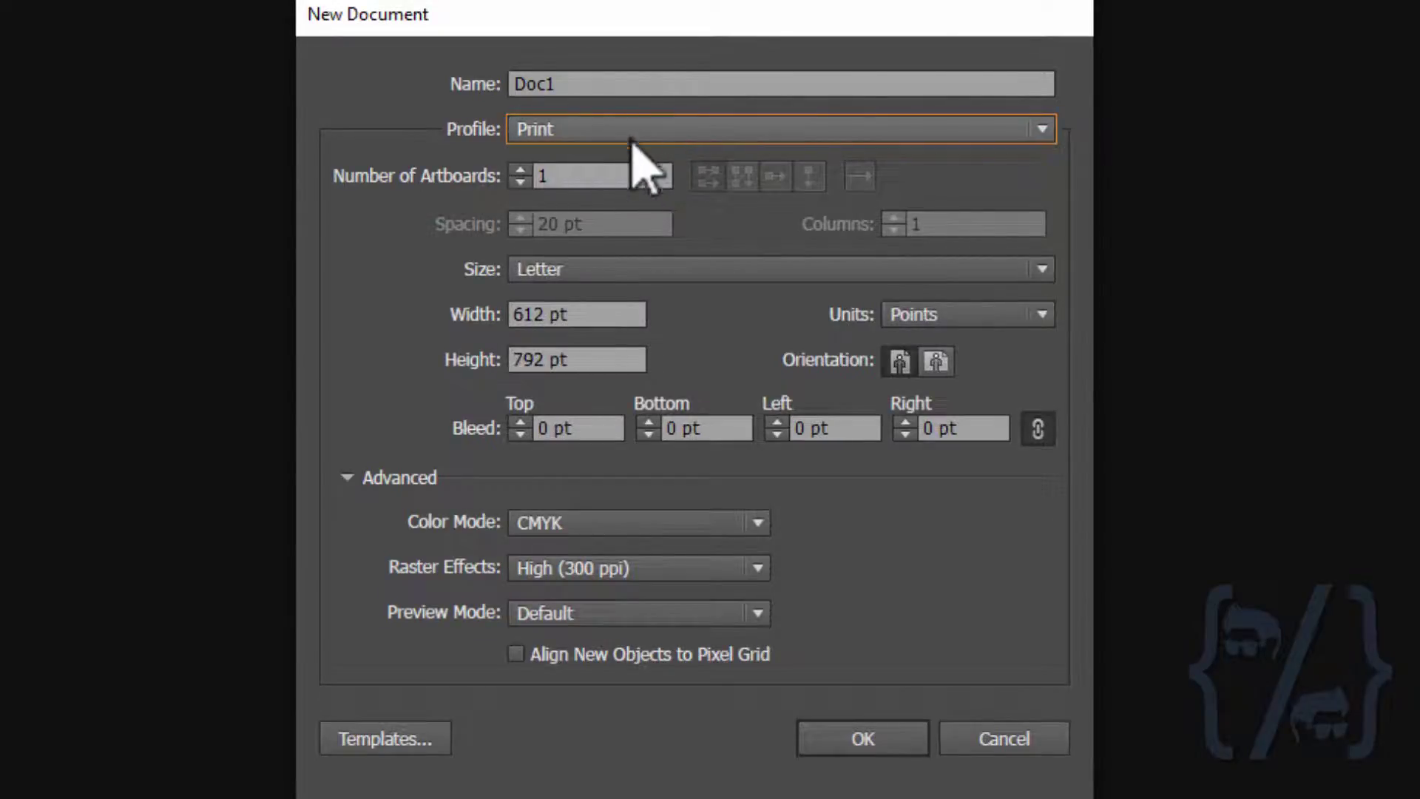
left_click(586, 269)
left_click(366, 159)
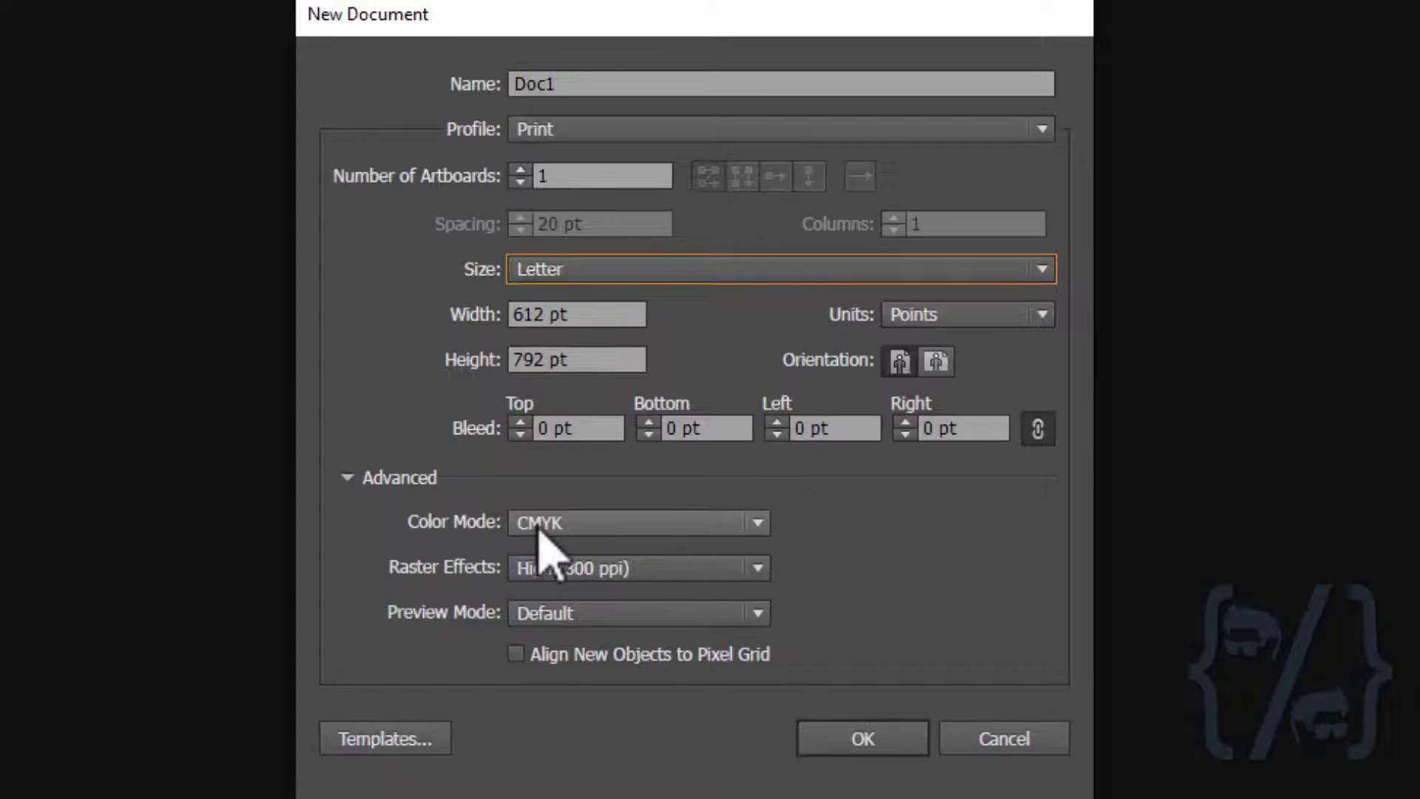
Switch the colour mode to RGB and back to CMYK
left_click(637, 521)
left_click(584, 582)
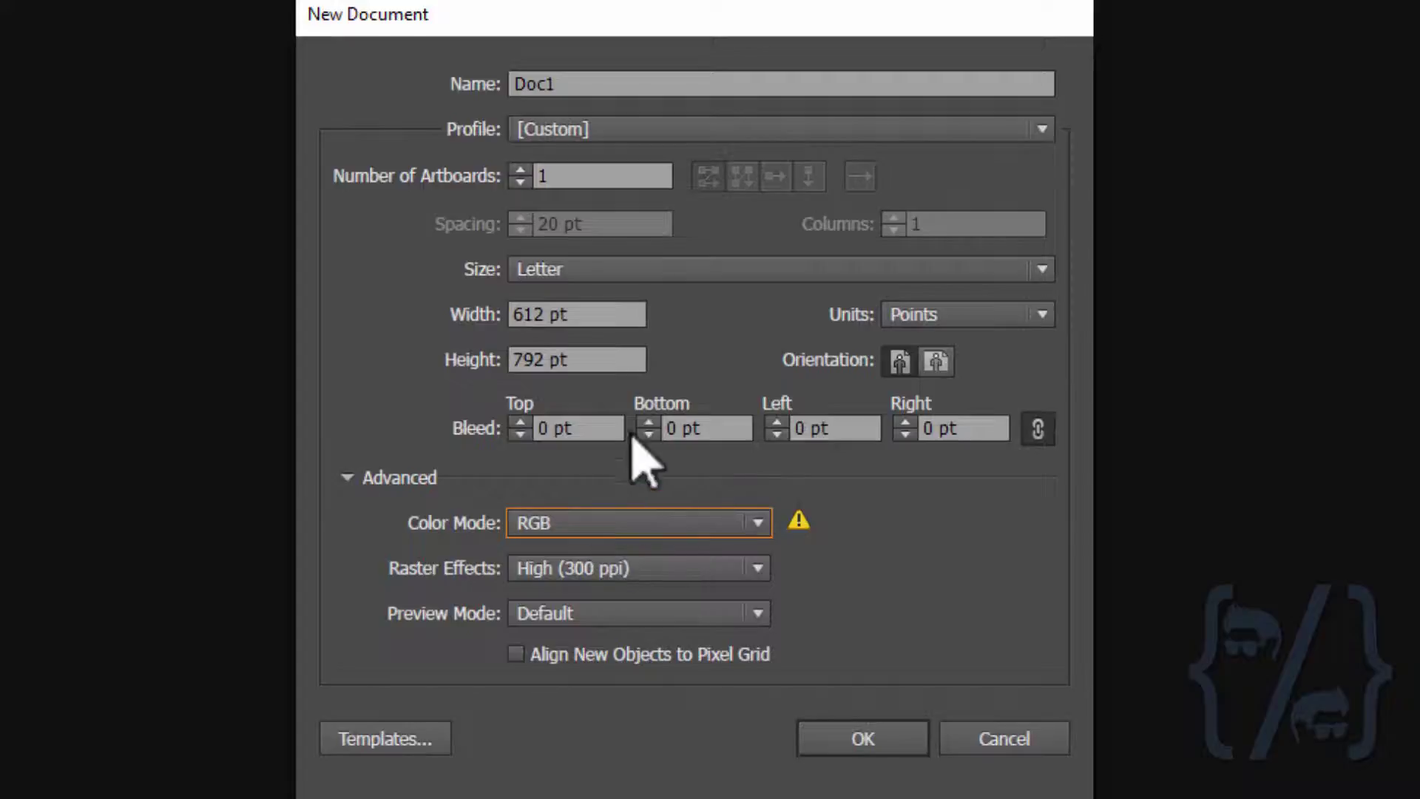
left_click(657, 520)
left_click(629, 556)
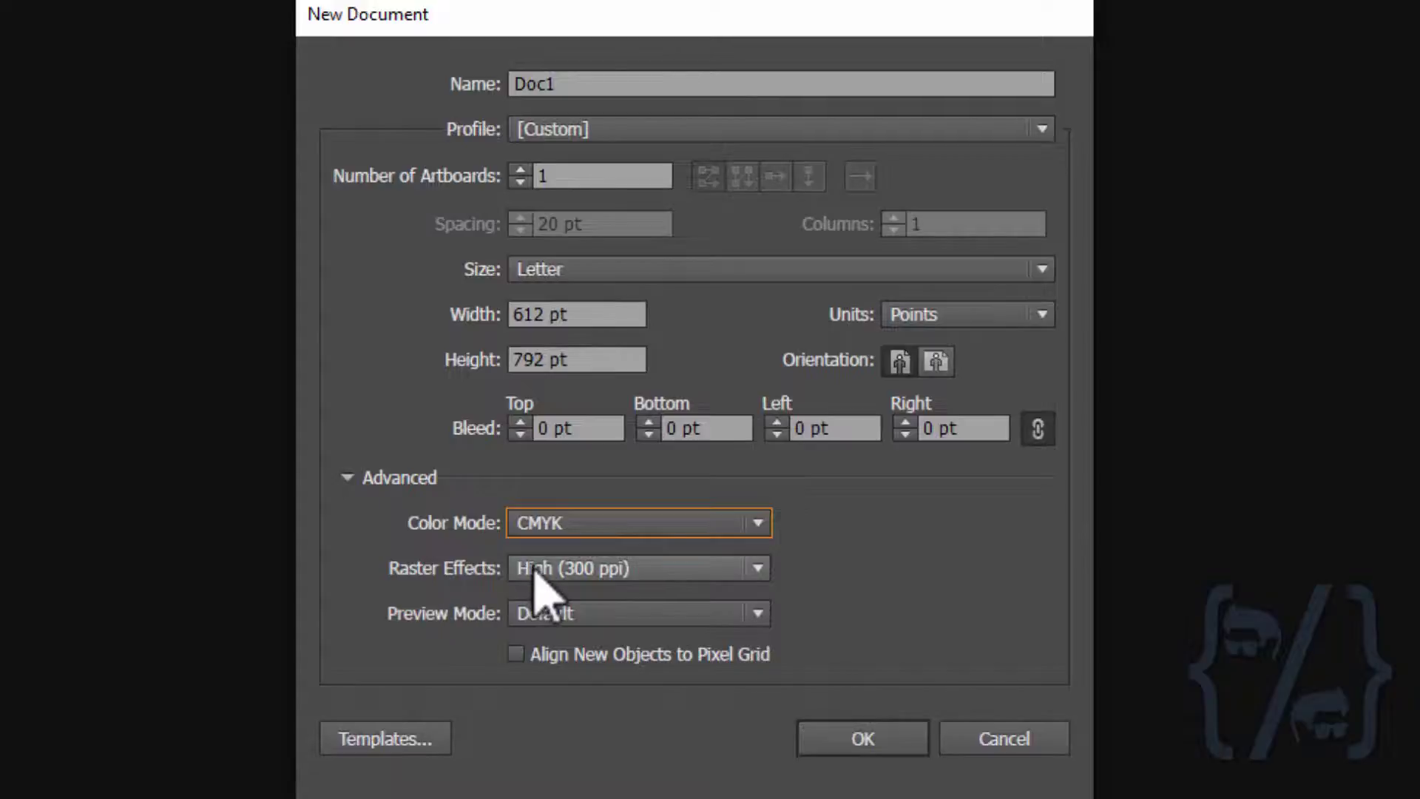
Keep High (300 ppi) raster effects and Default preview, then collapse the Advanced settings
left_click(573, 570)
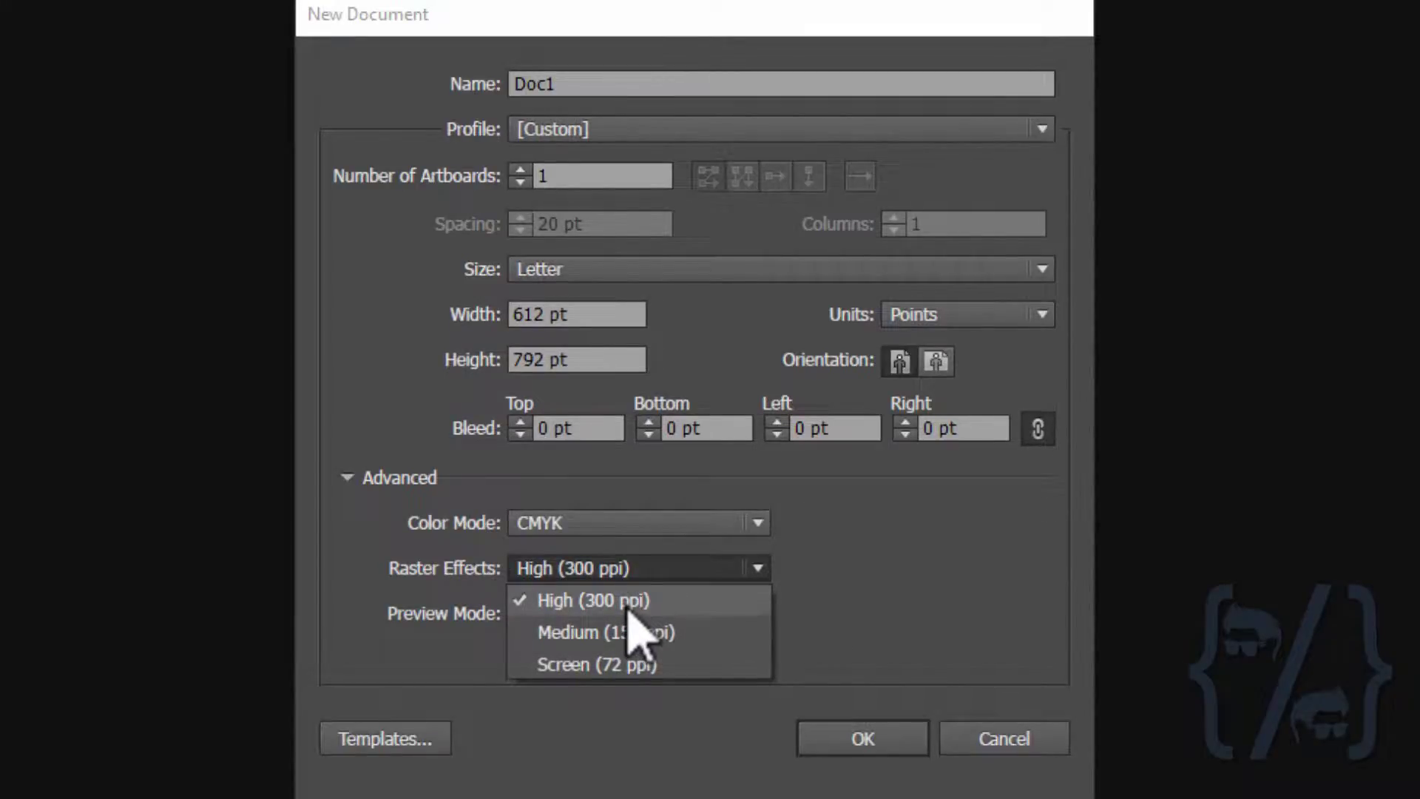
left_click(607, 603)
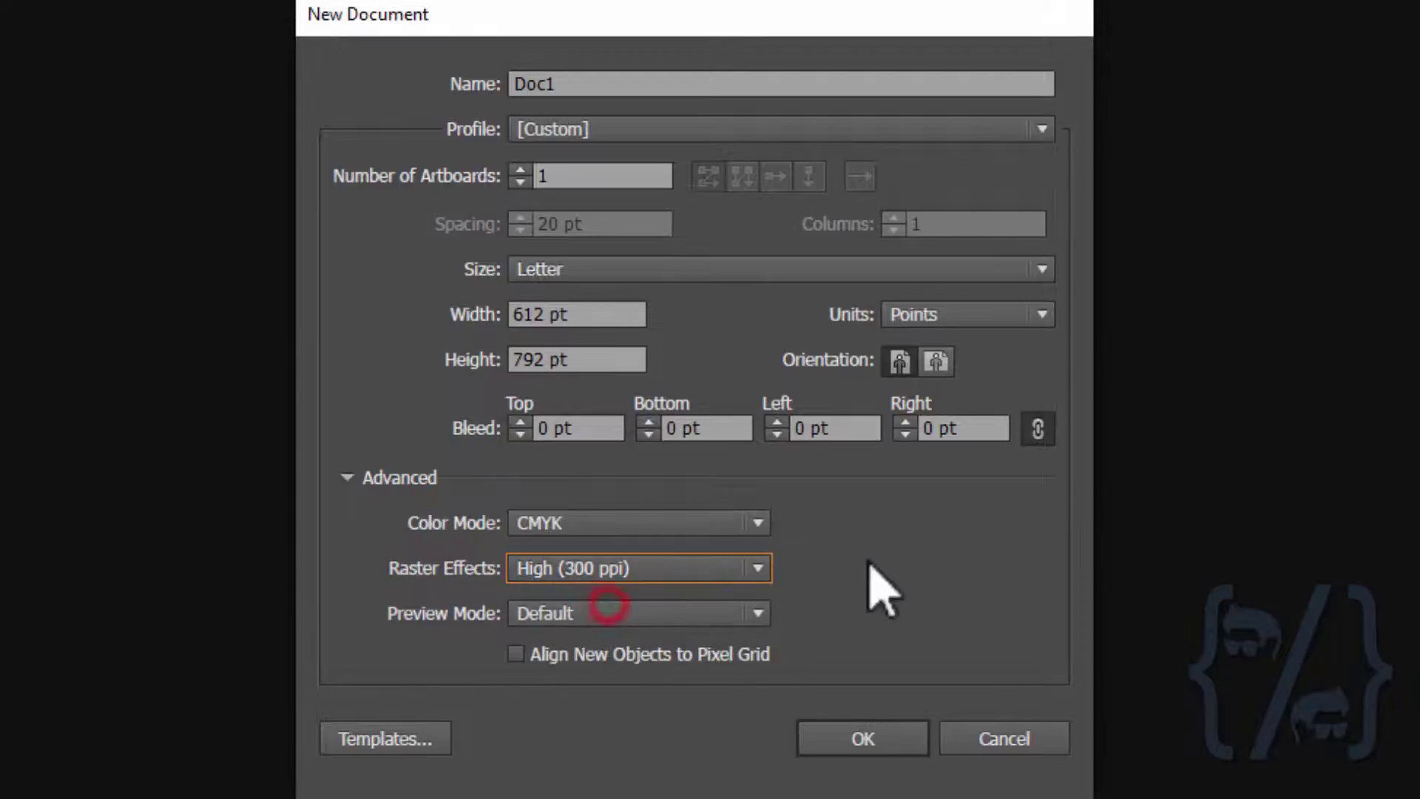
left_click(909, 545)
left_click(564, 612)
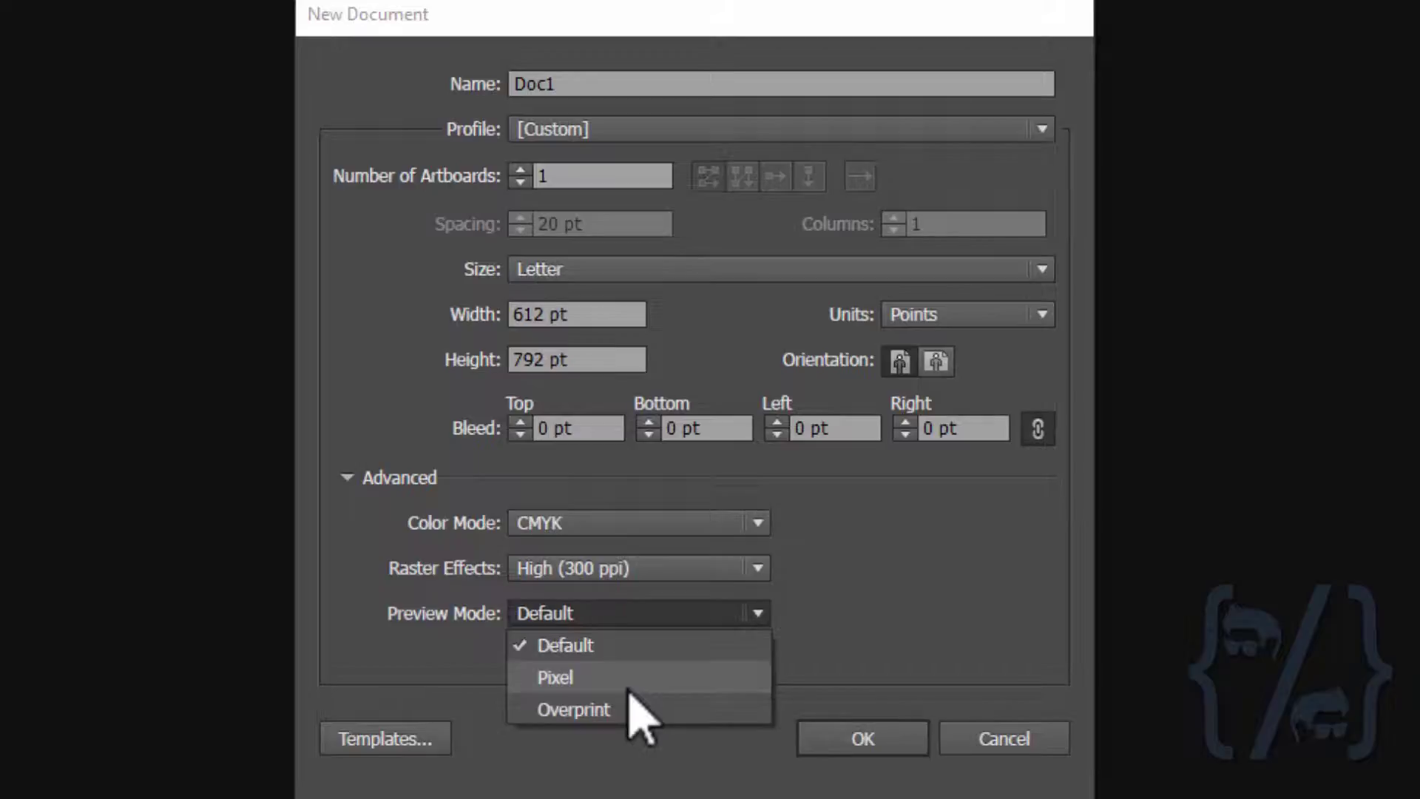
left_click(584, 638)
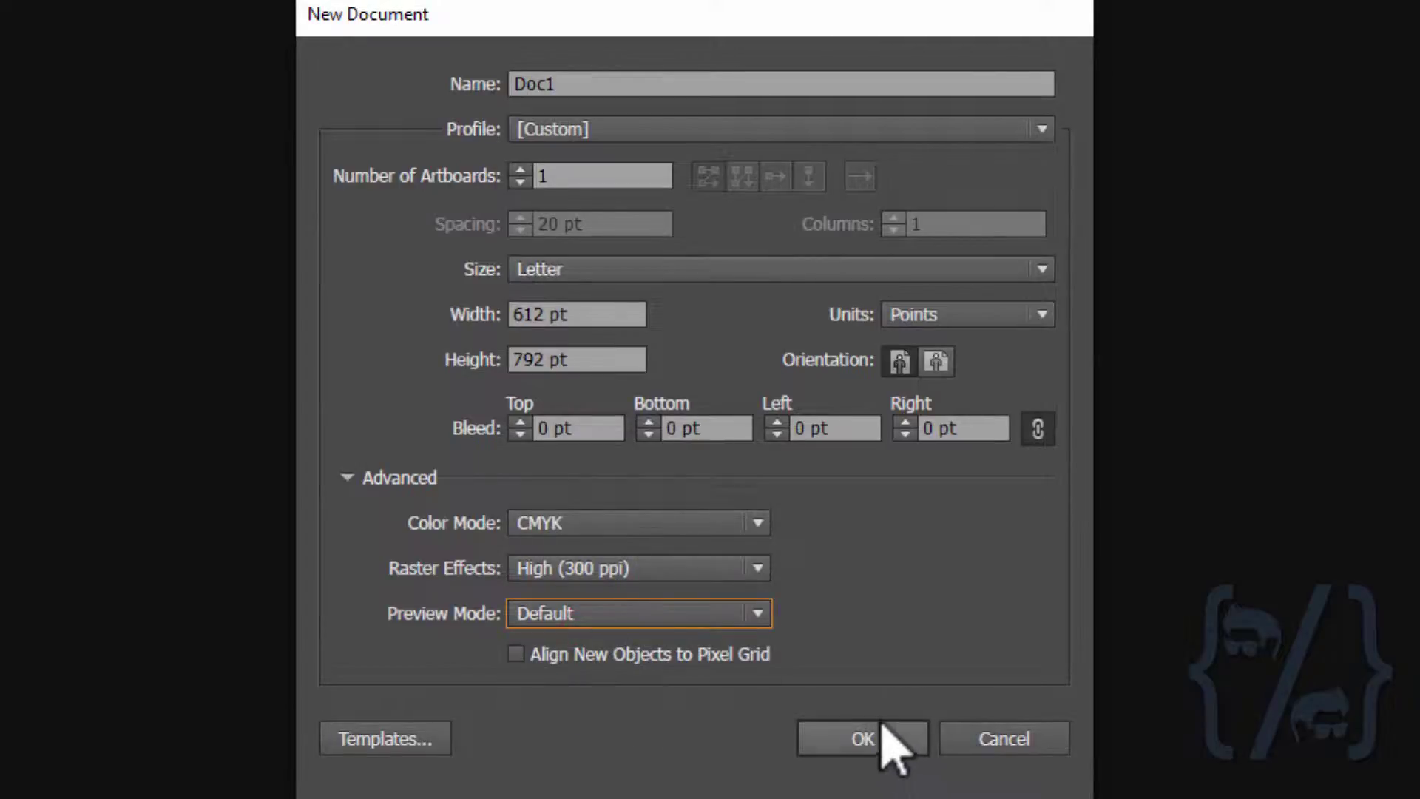
left_click(347, 478)
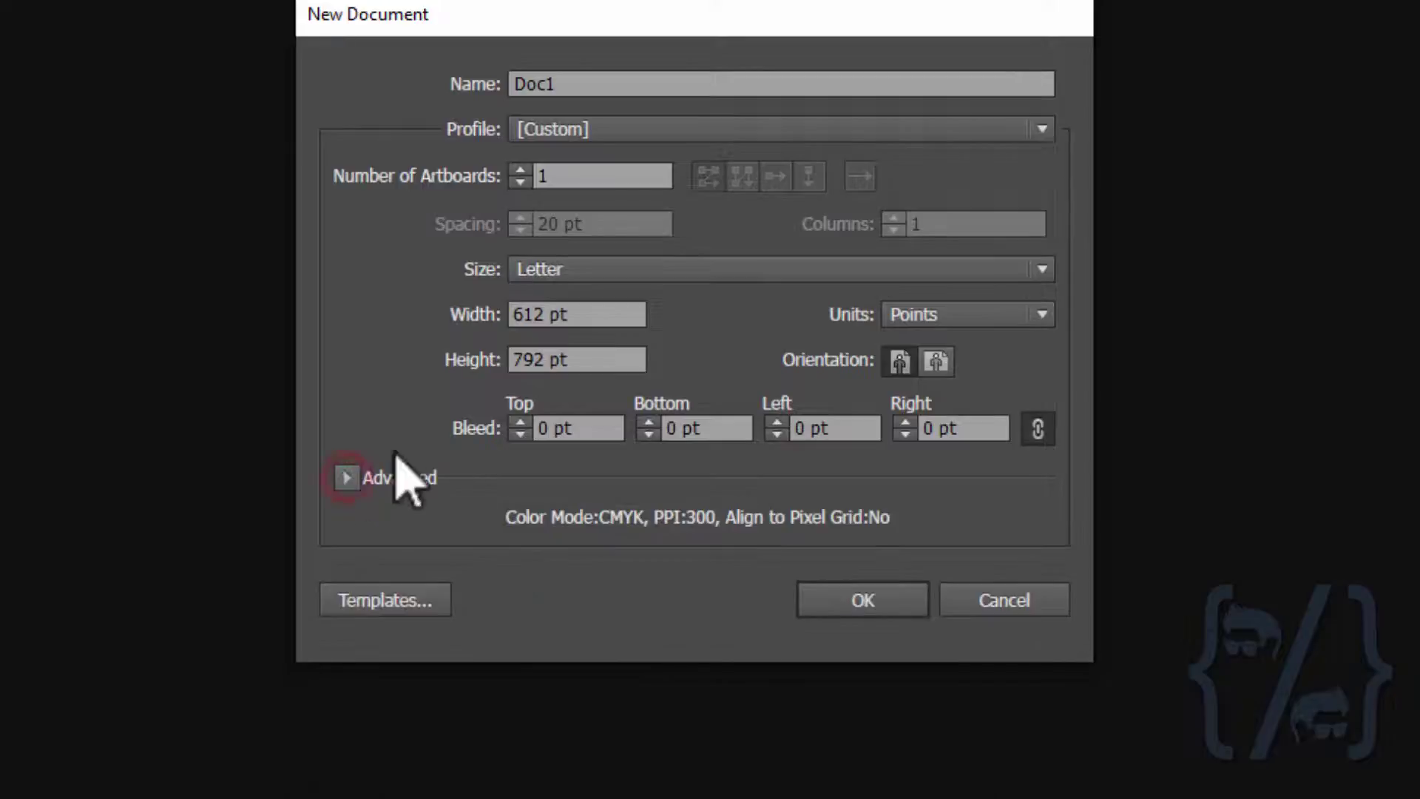
Choose A4 page size and confirm the dialog to create Doc1
left_click(624, 270)
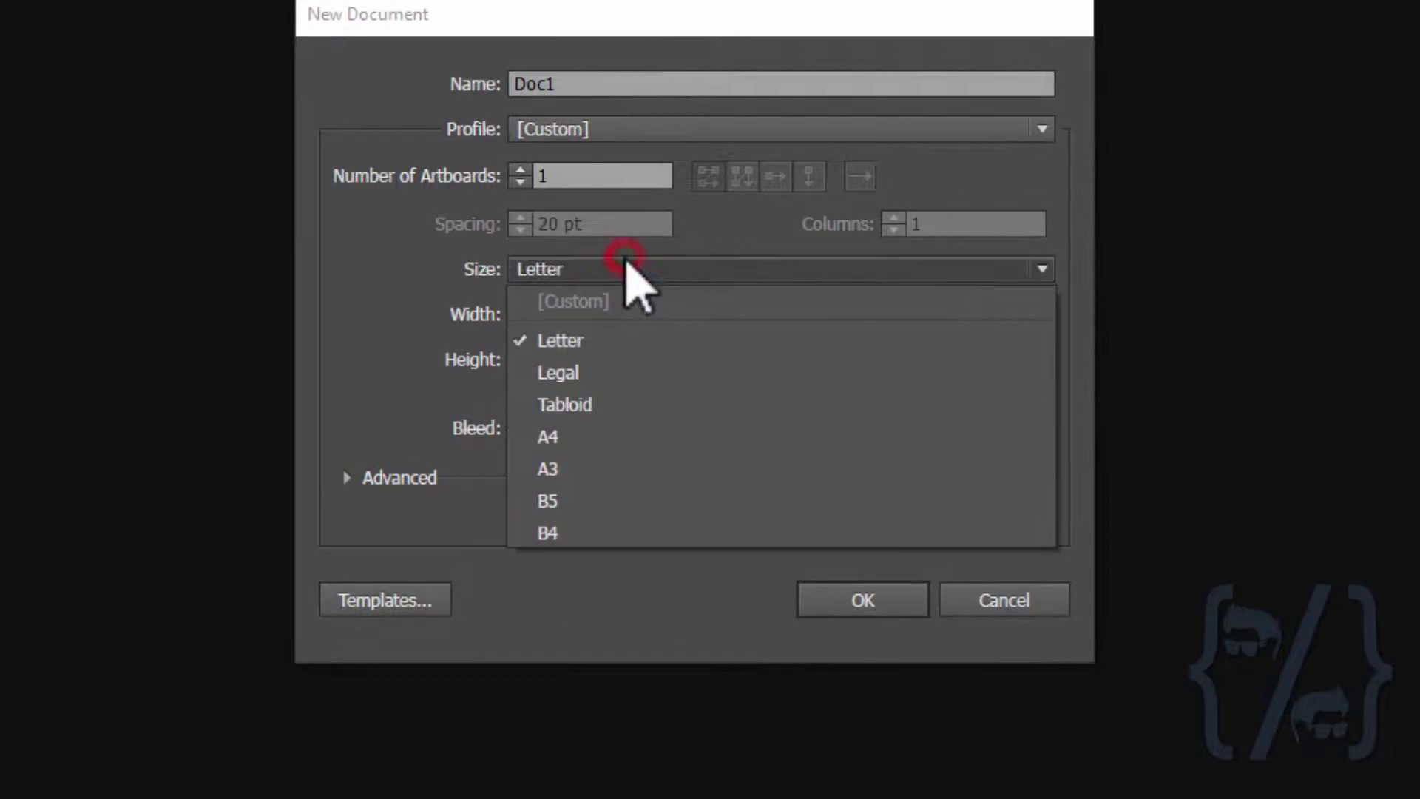
left_click(597, 436)
left_click(865, 603)
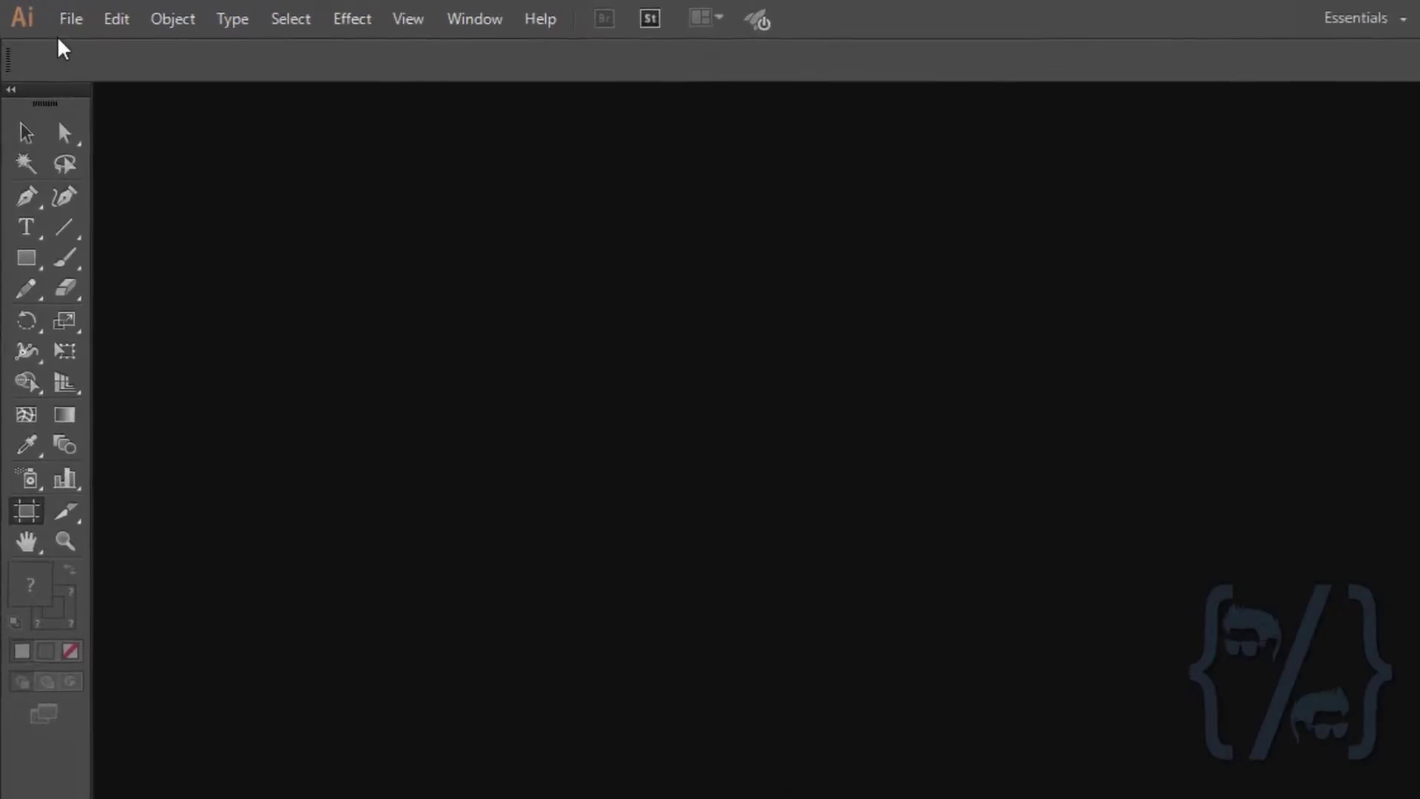
Start a new Web-profile document (960 × 560 px, RGB, 72 PPI) named Web
left_click(56, 18)
left_click(95, 56)
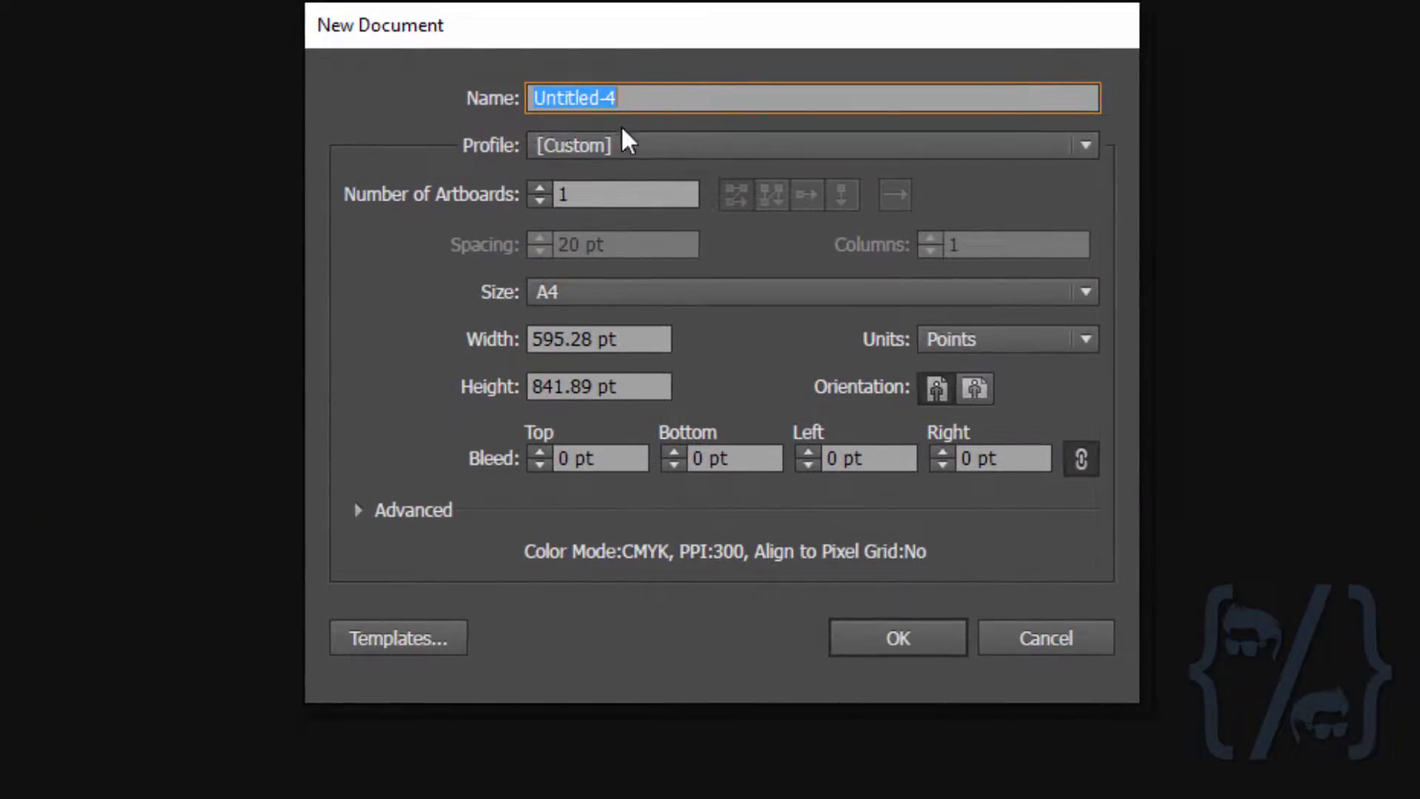
left_click(575, 145)
left_click(651, 250)
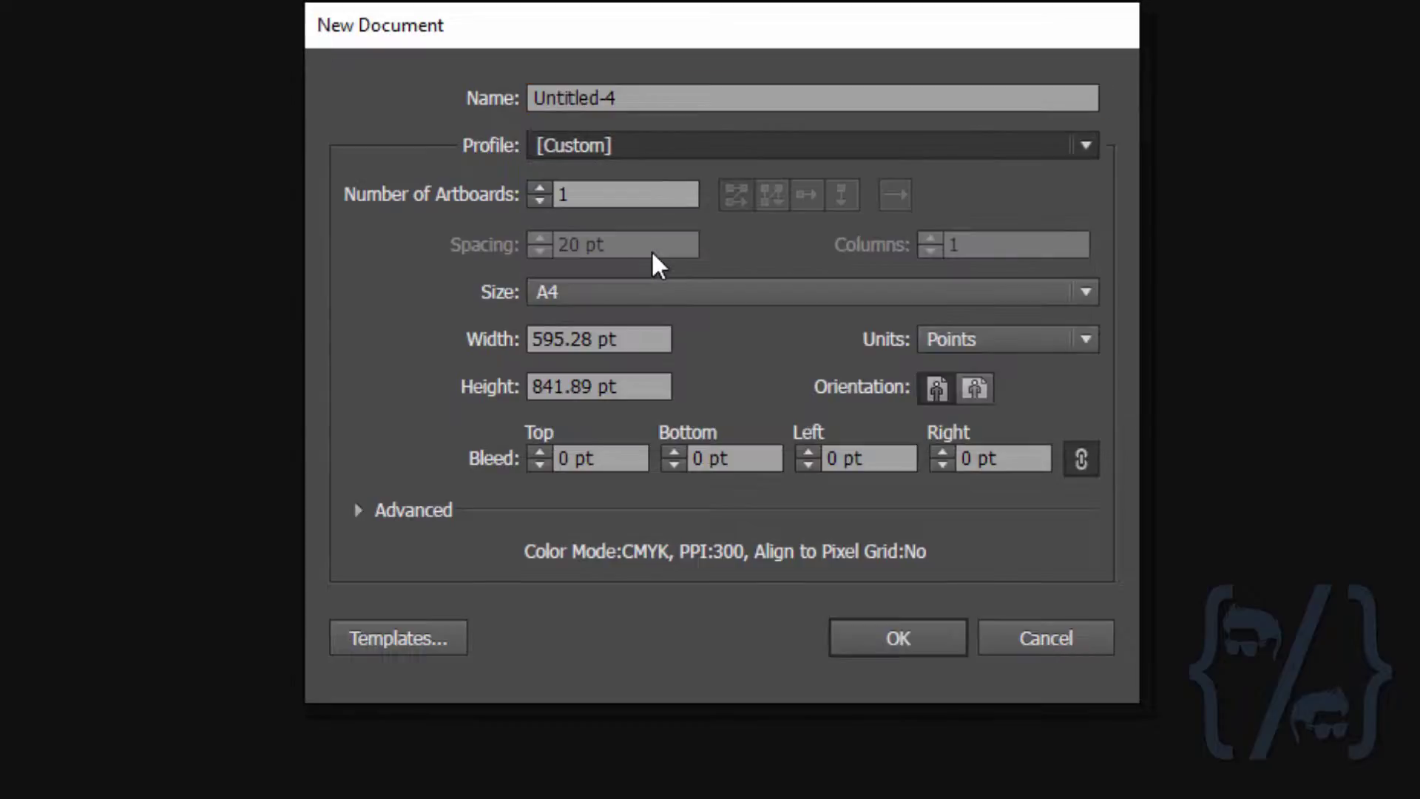
key("shift+Tab")
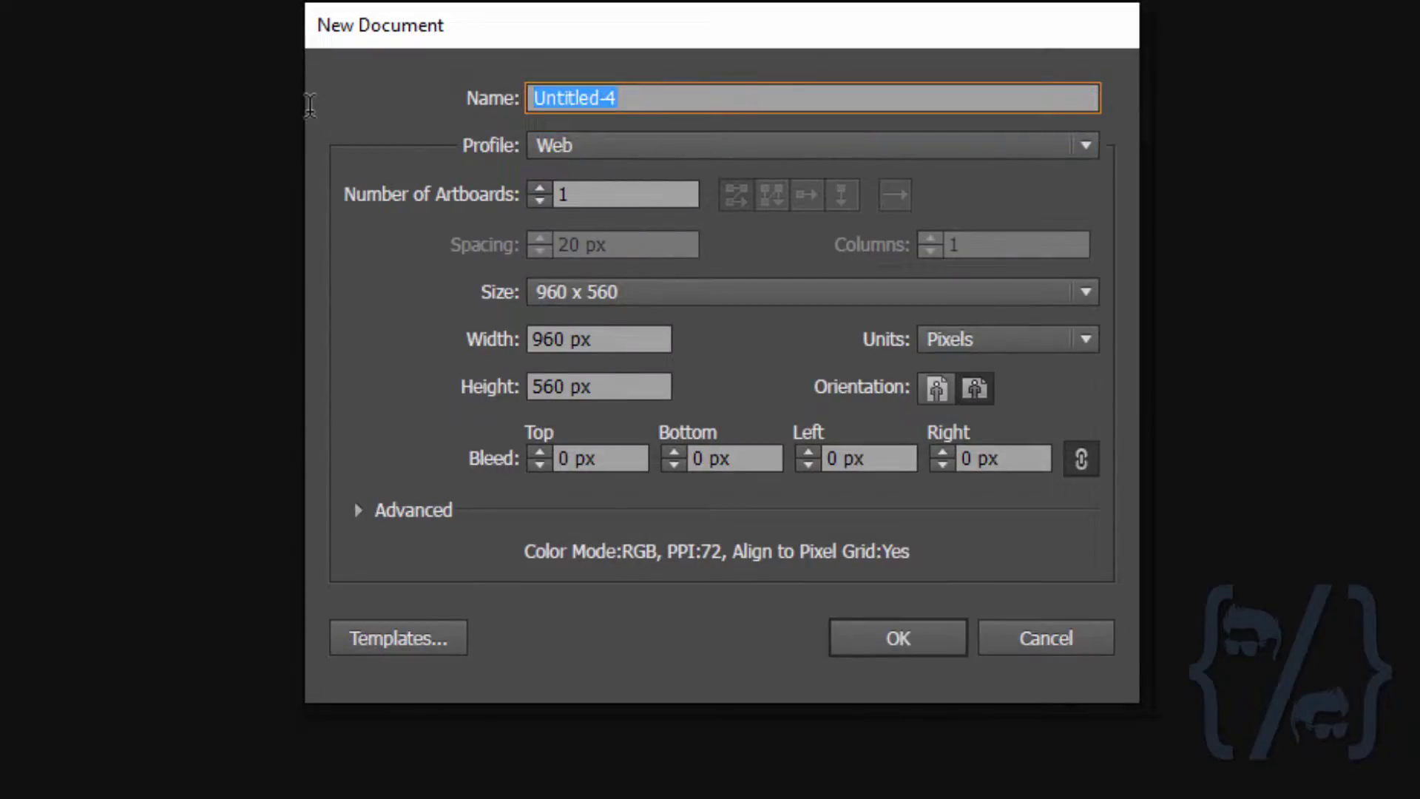
type("Web")
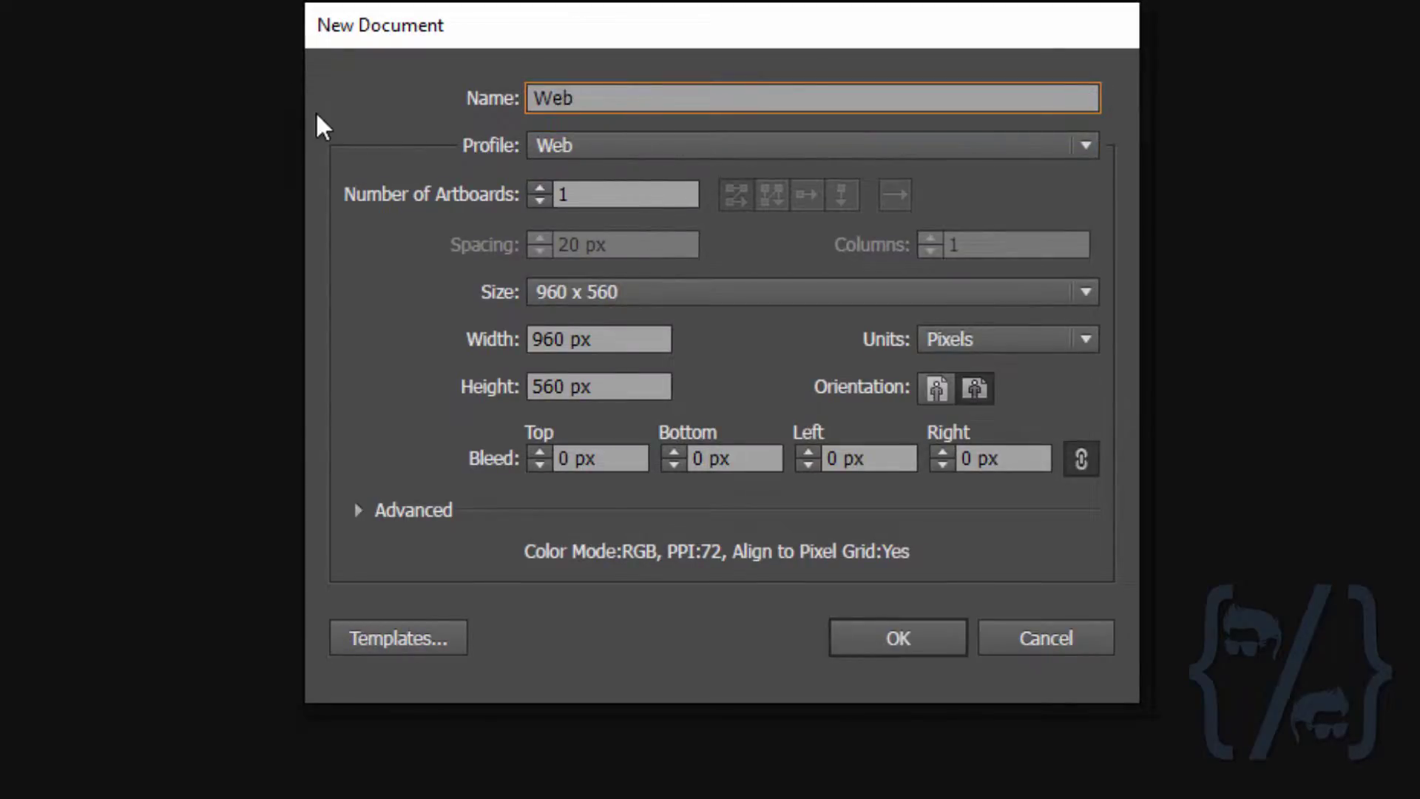
left_click(609, 195)
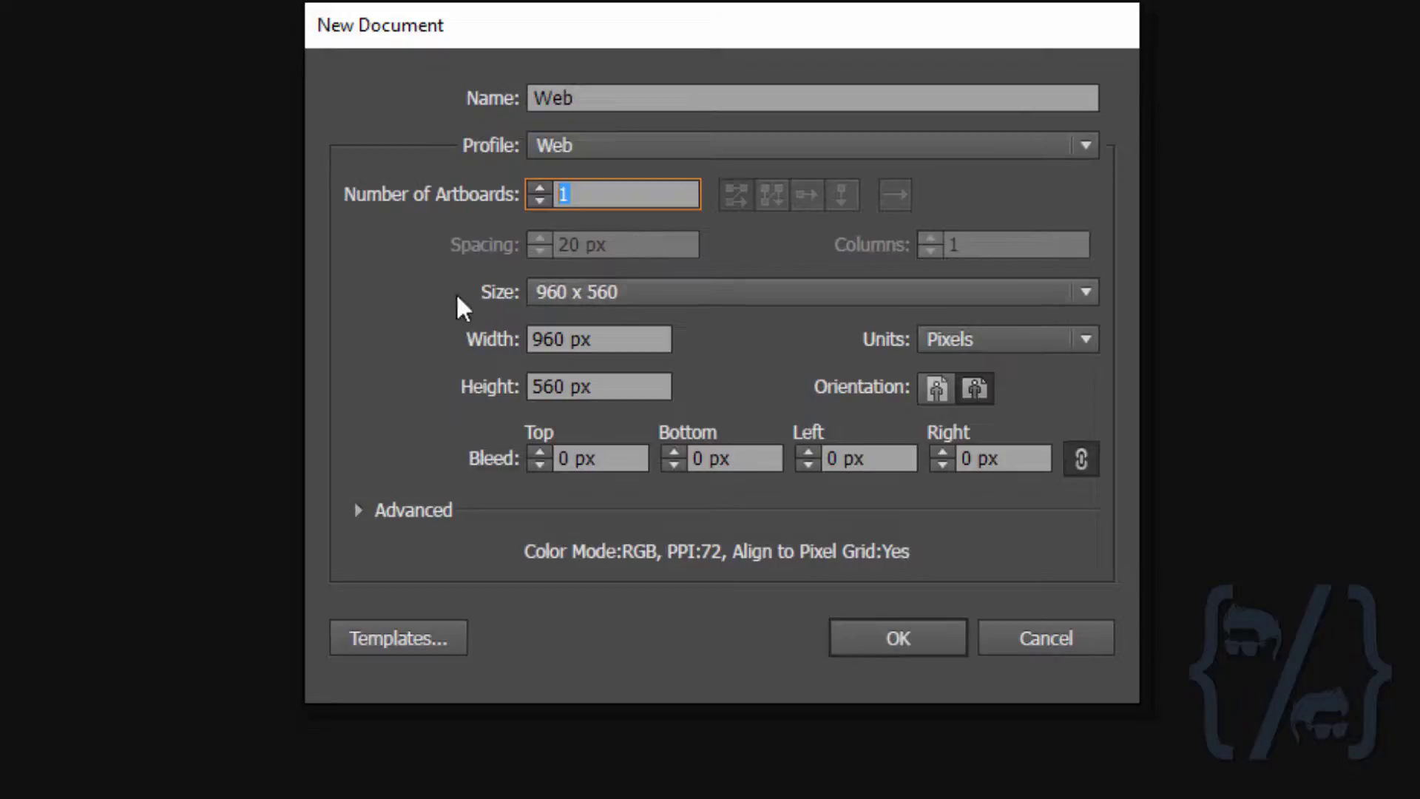
left_click(587, 282)
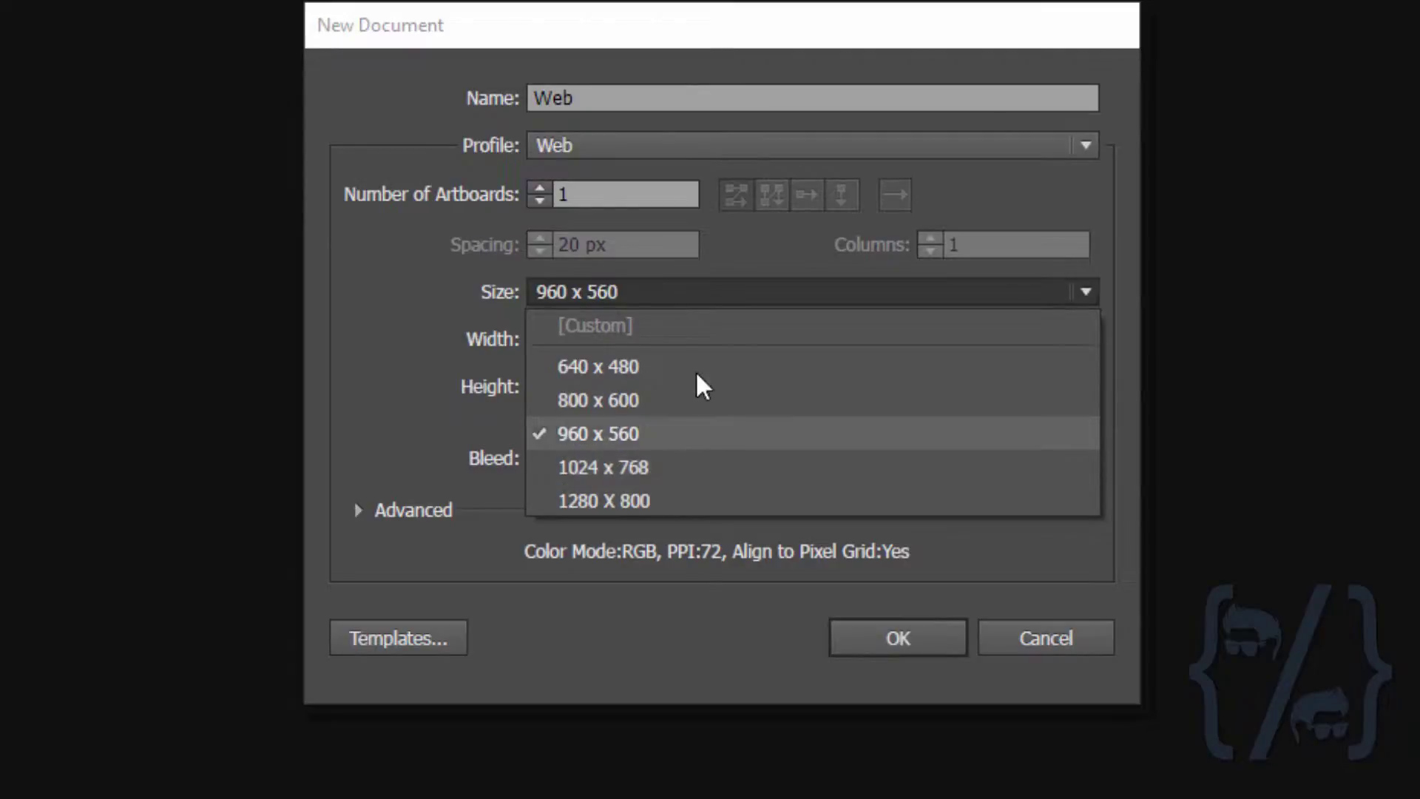
Switch to the Devices profile and pick the iPhone 5S artboard size
left_click(523, 137)
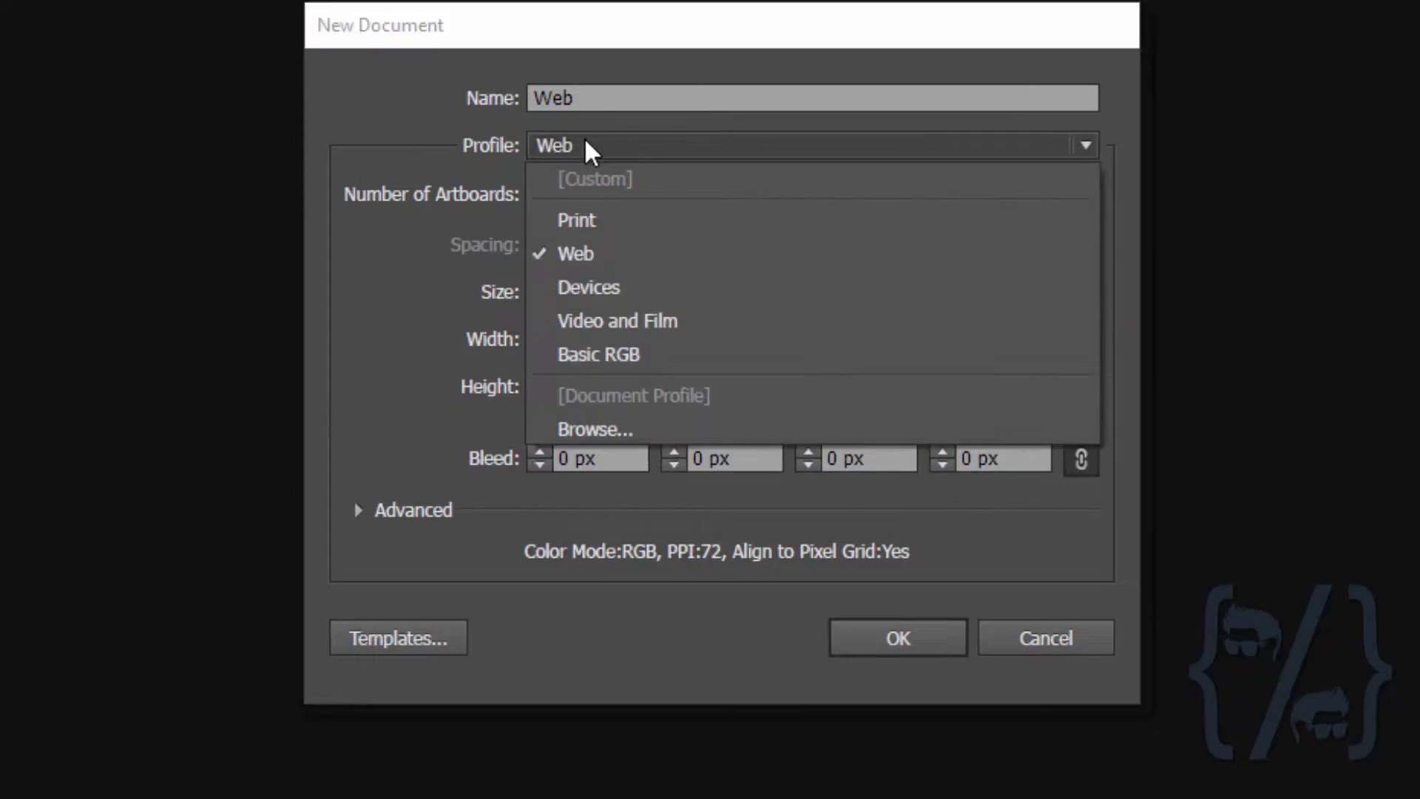
left_click(722, 287)
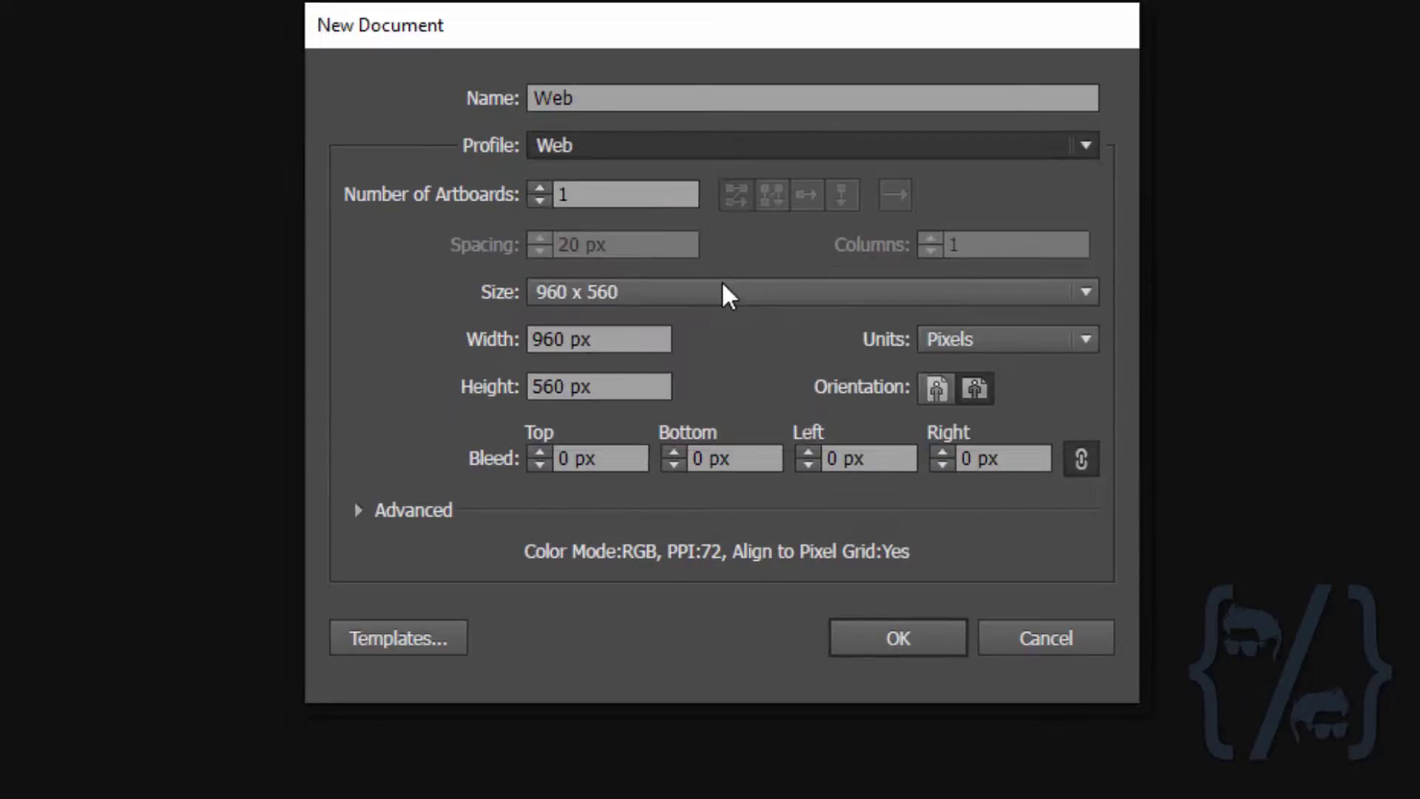
left_click(679, 309)
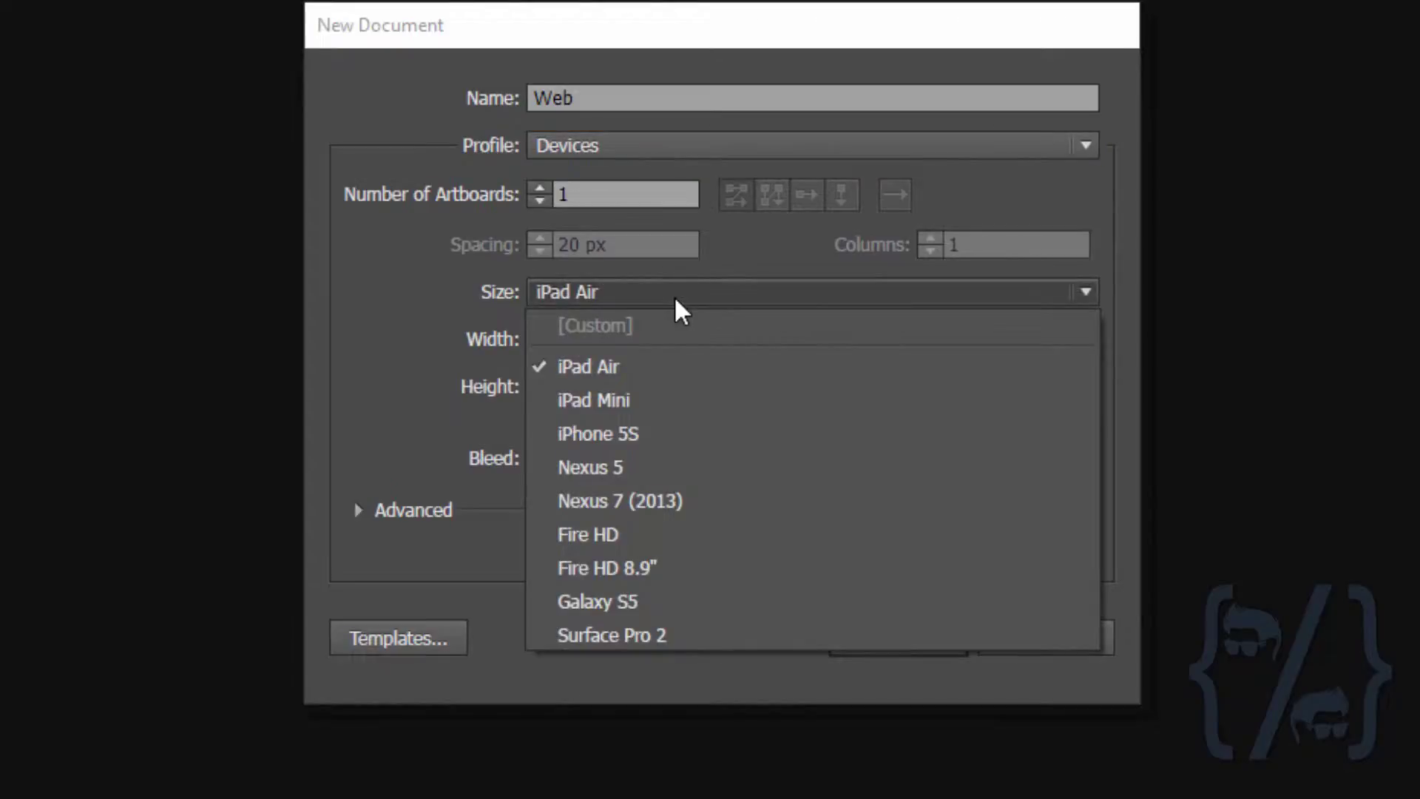
left_click(716, 437)
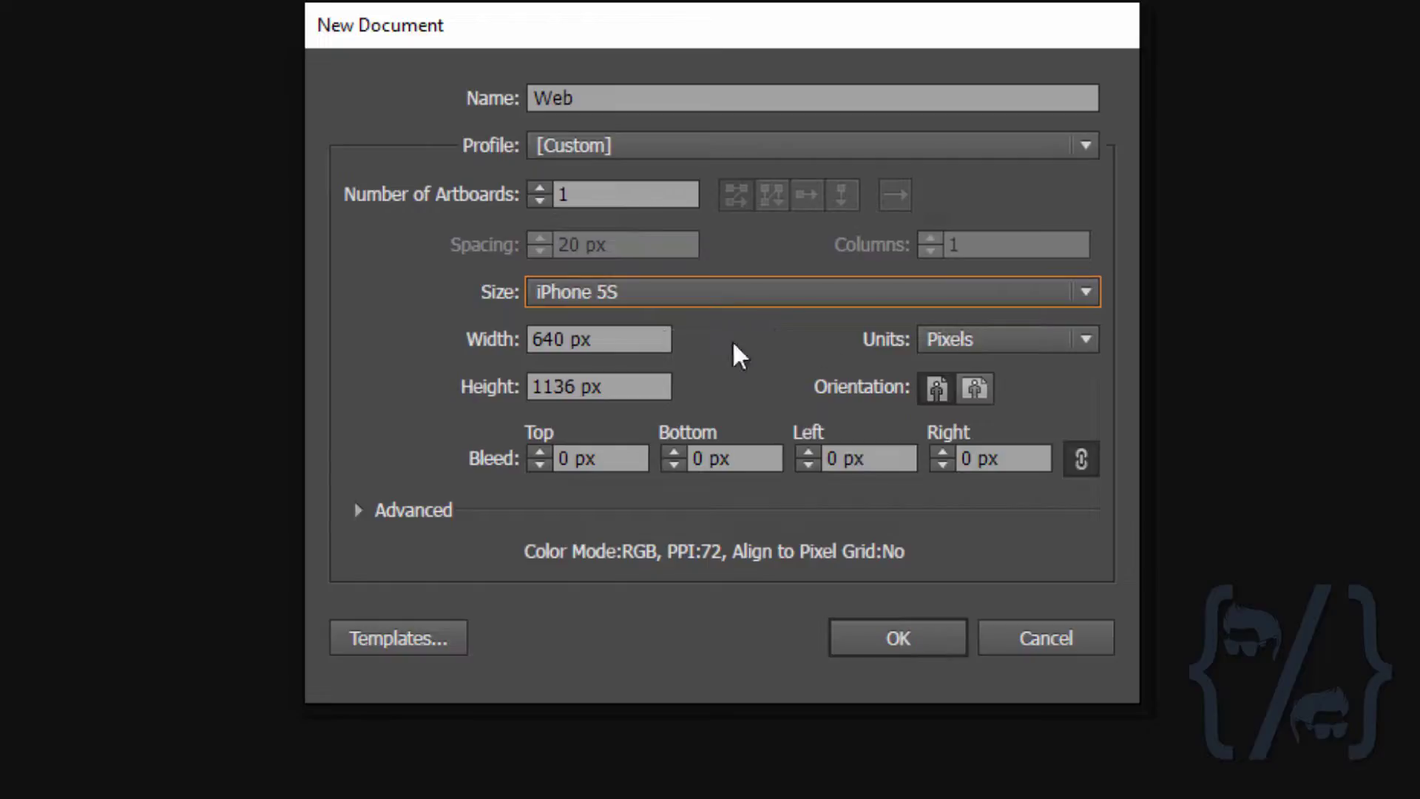
Keep Pixels as units and set the 640 × 1136 px artboard to portrait orientation
left_click(989, 340)
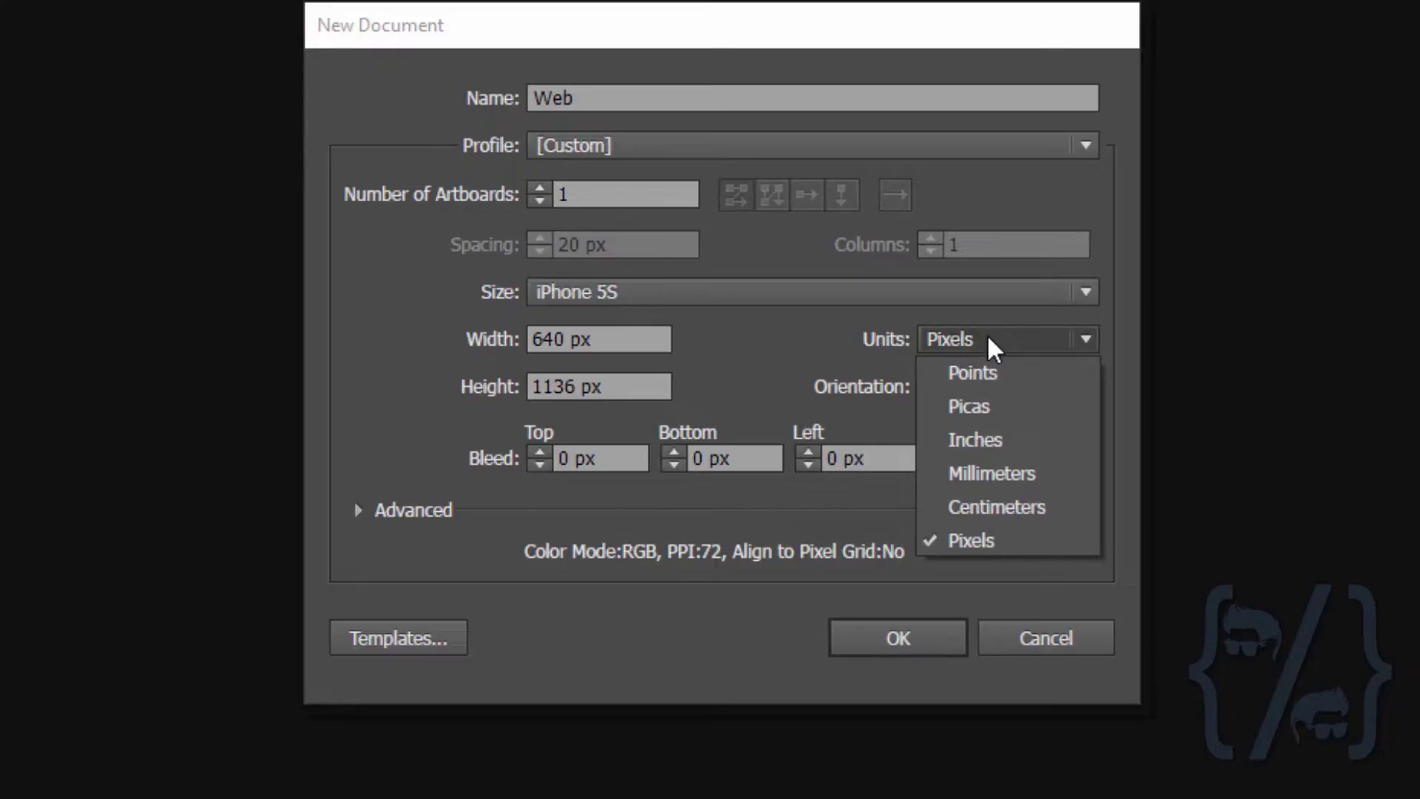
left_click(986, 334)
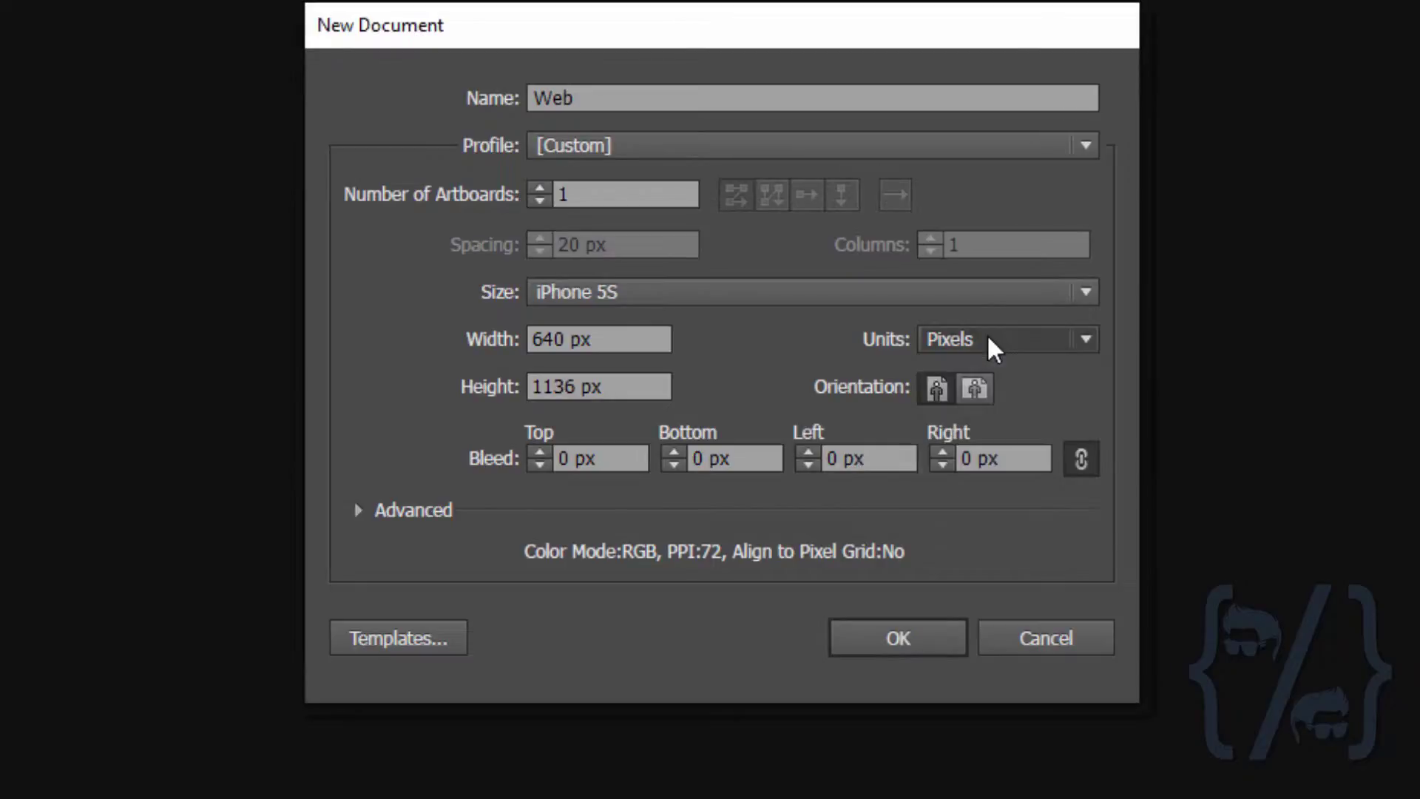
left_click(987, 334)
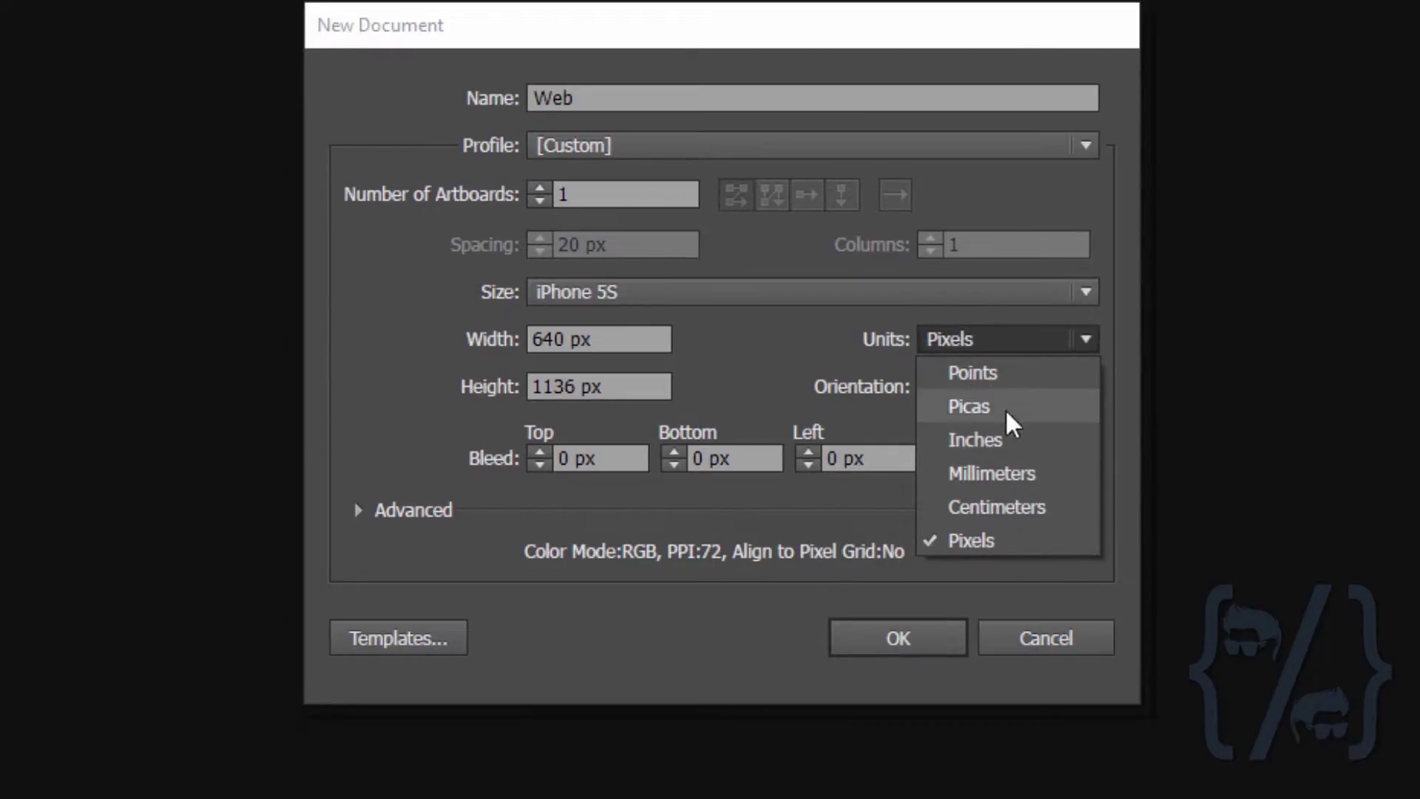
left_click(825, 351)
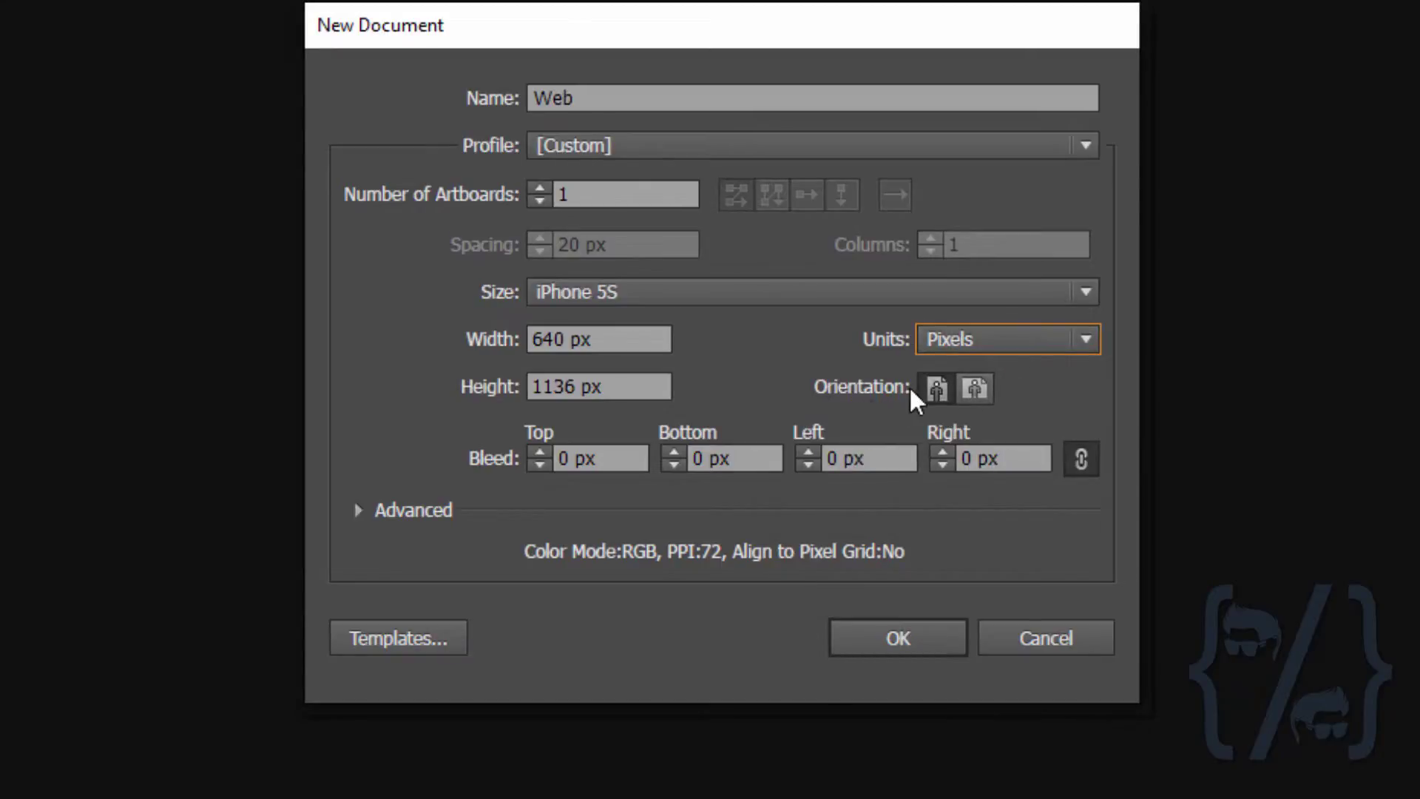
left_click(938, 389)
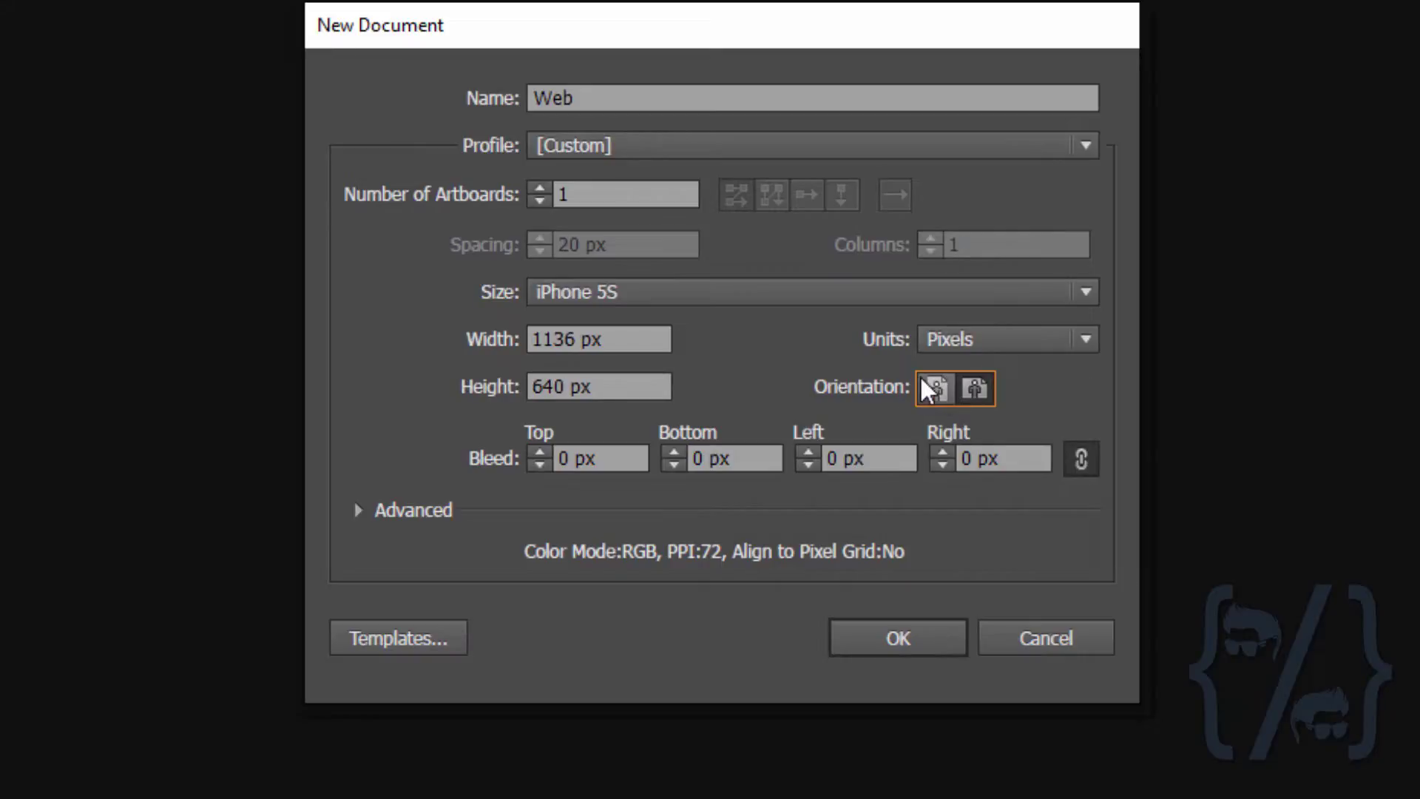
left_click(924, 379)
left_click(976, 383)
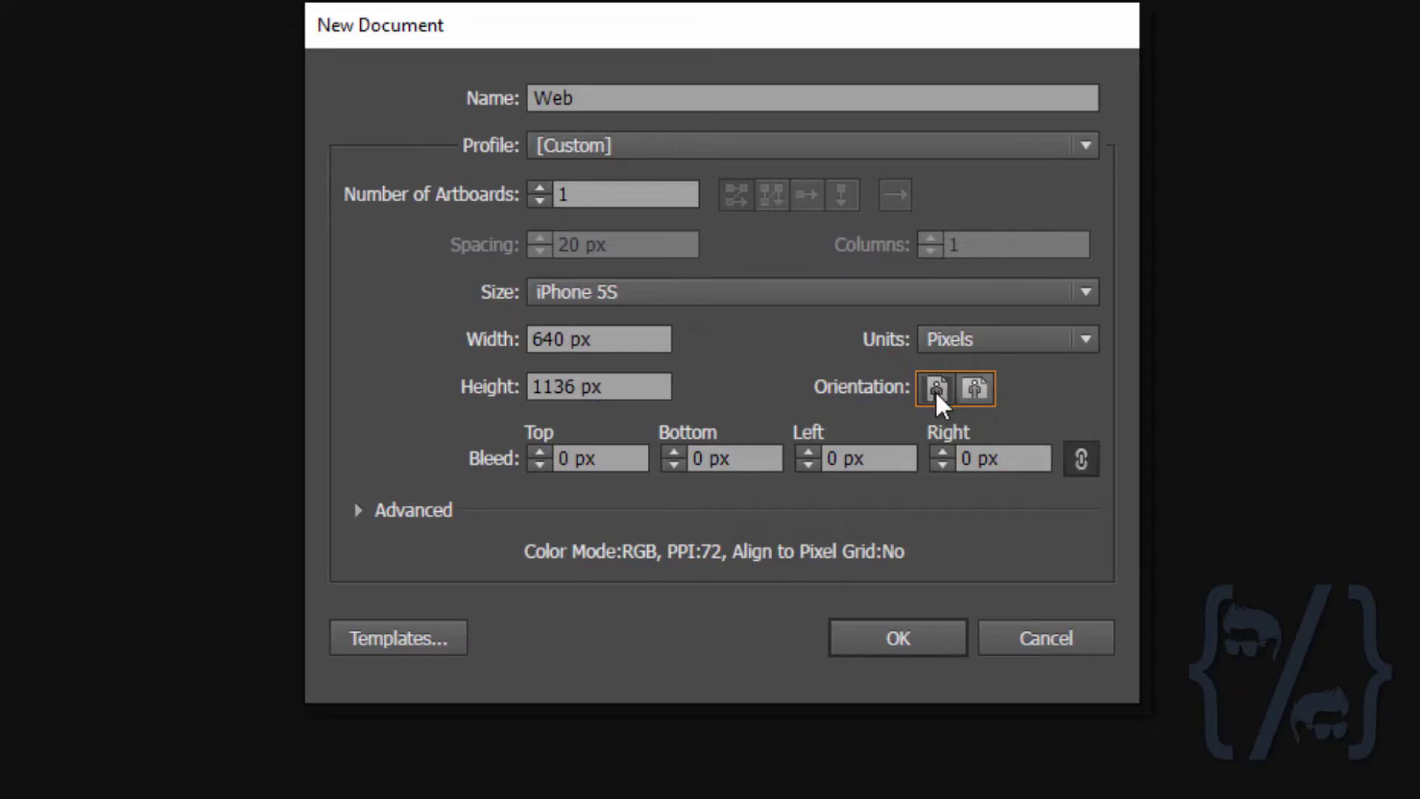
Expand Advanced, try CMYK then return to RGB, and keep Screen (72 ppi) raster effects
left_click(359, 515)
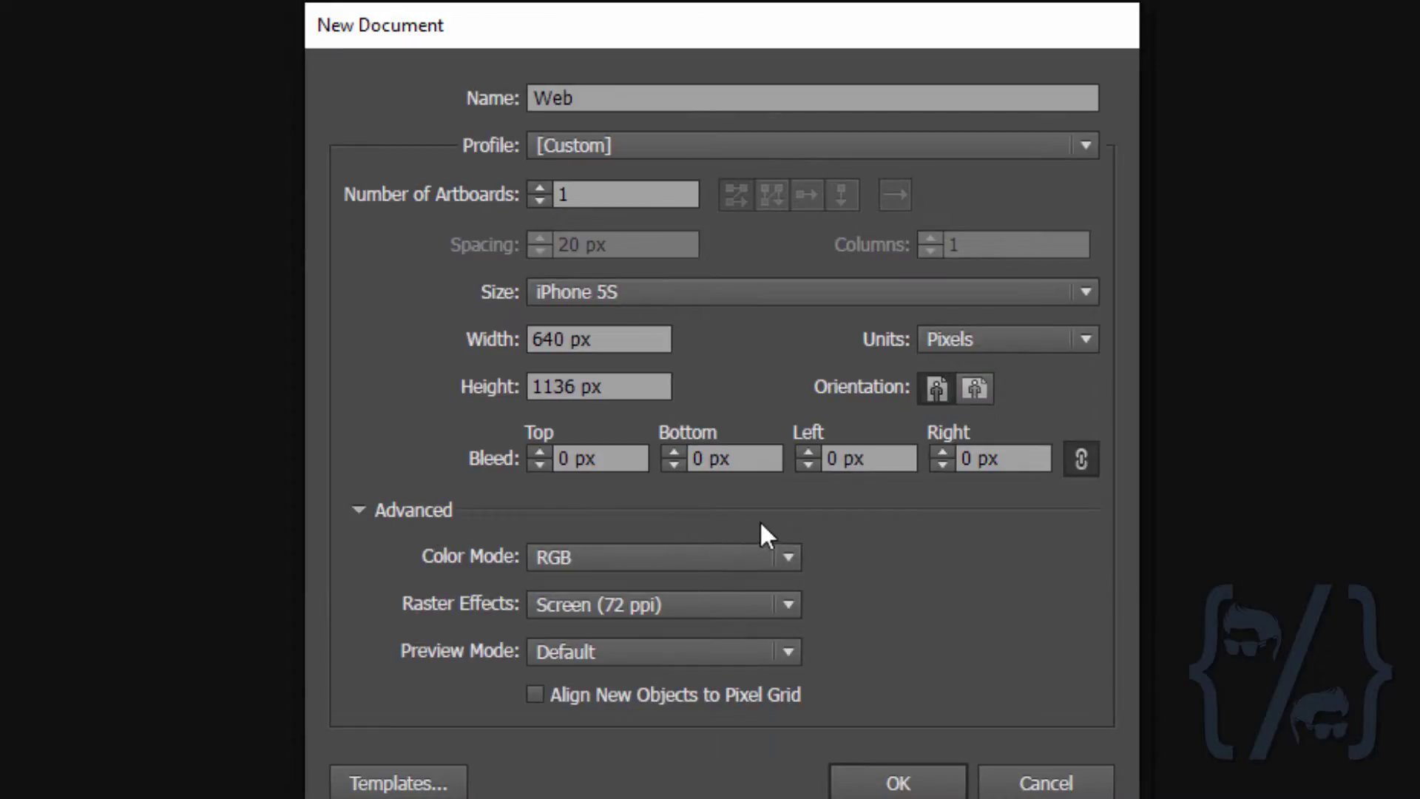
left_click(643, 557)
left_click(597, 623)
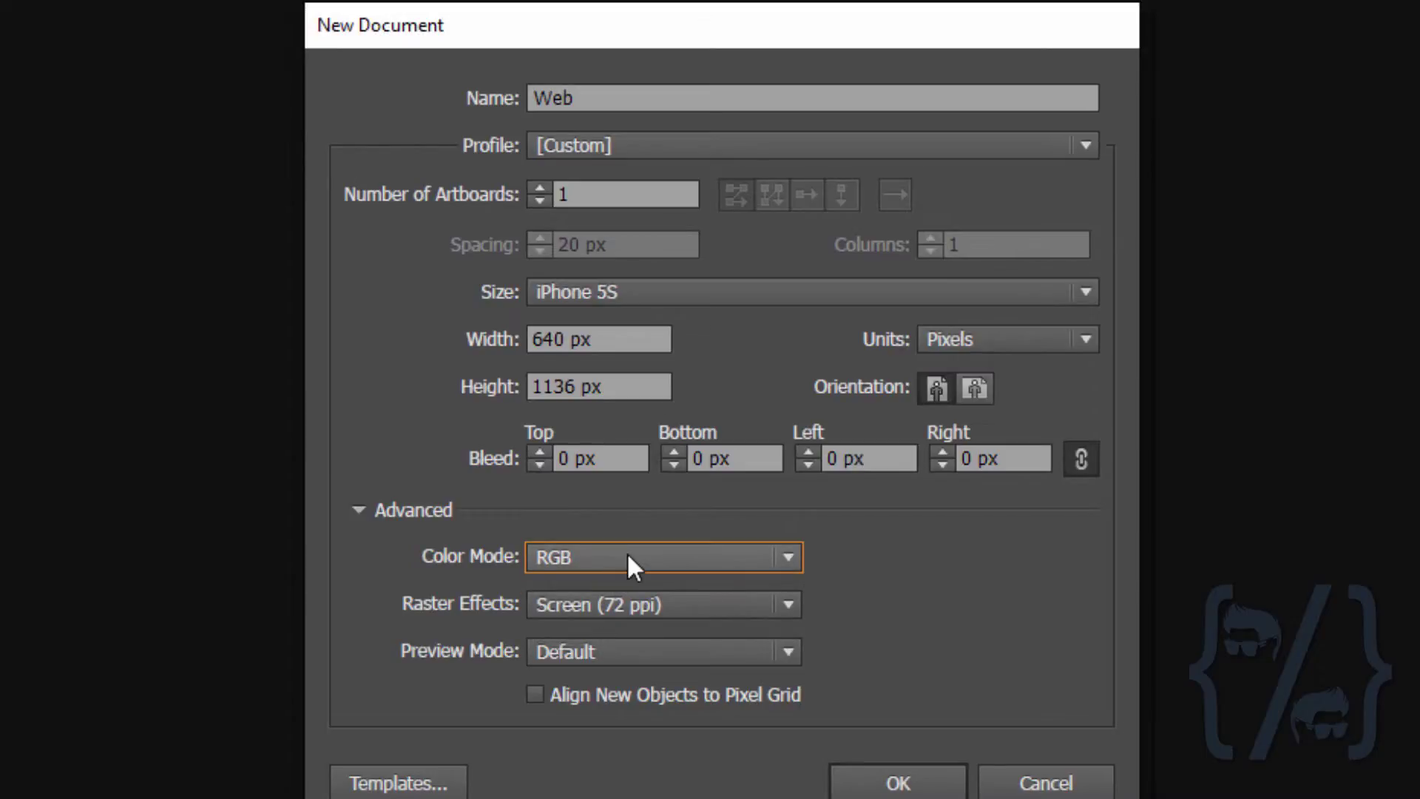
left_click(627, 551)
left_click(627, 588)
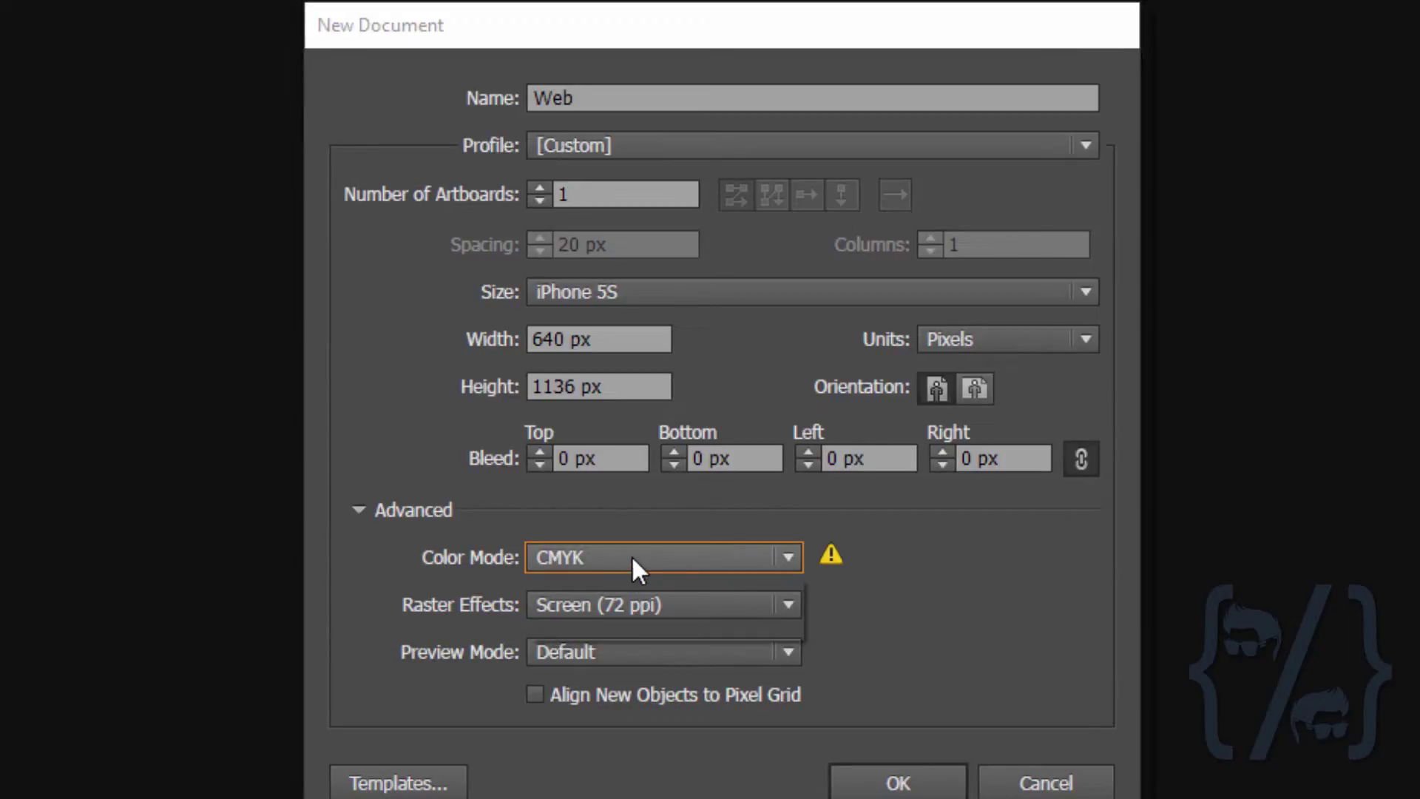
left_click(632, 555)
left_click(619, 625)
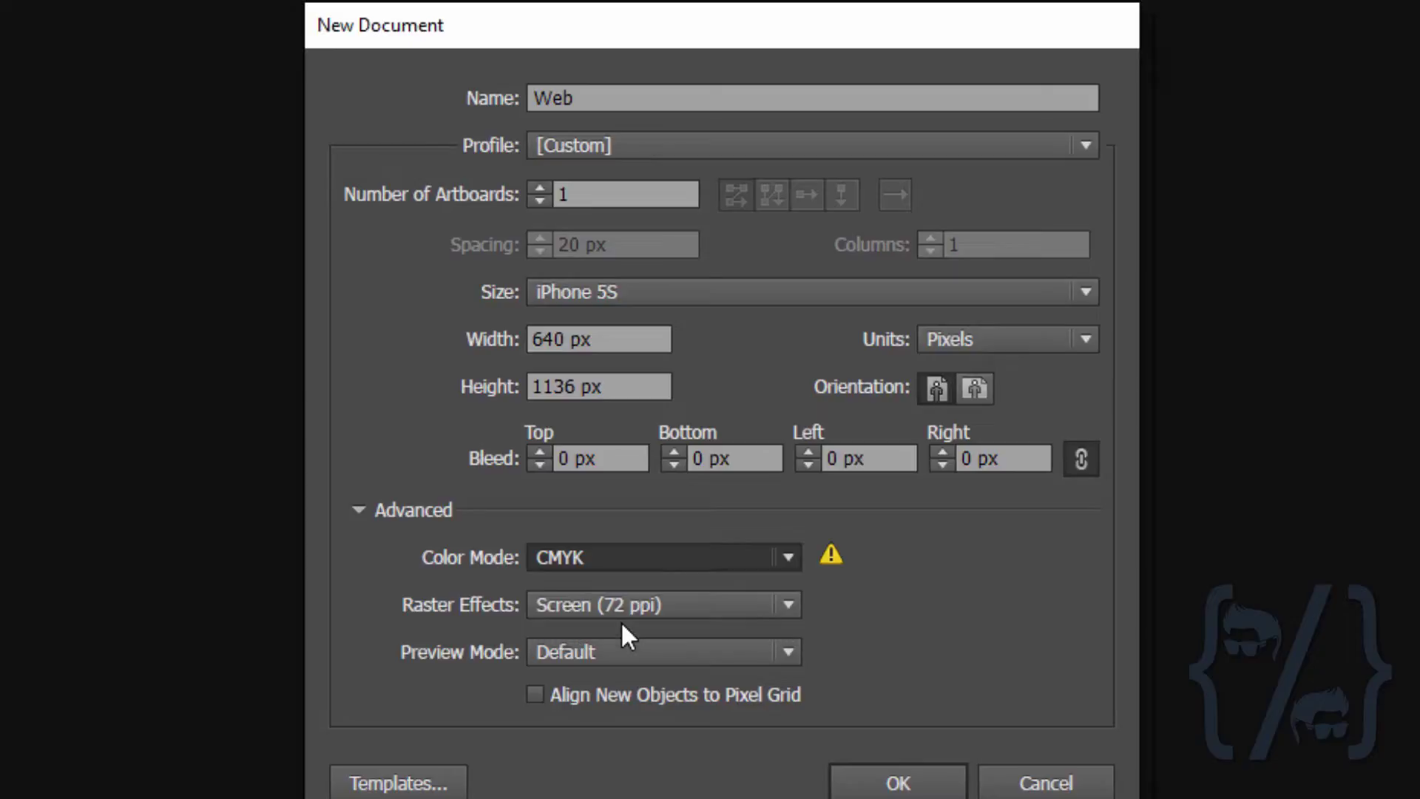
left_click(573, 603)
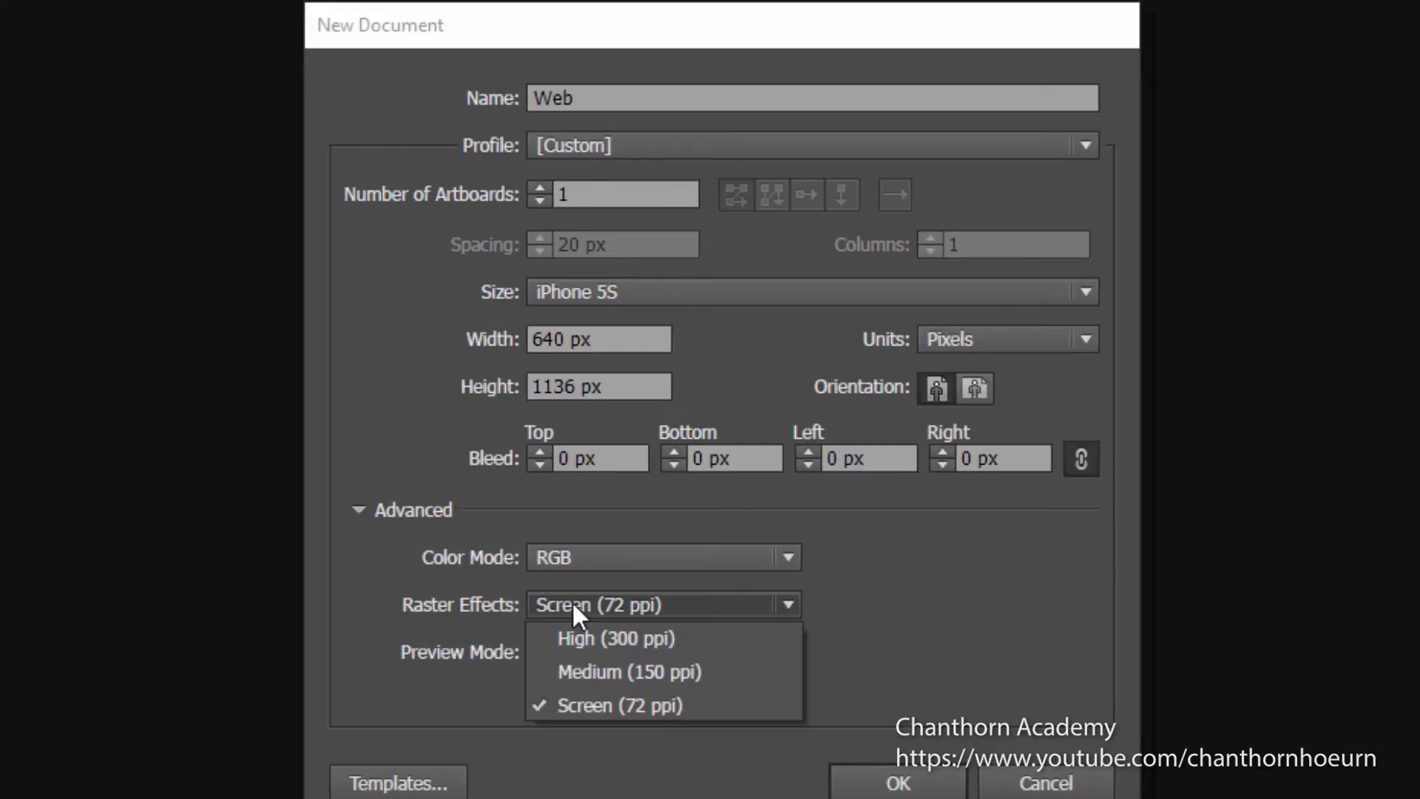
left_click(570, 601)
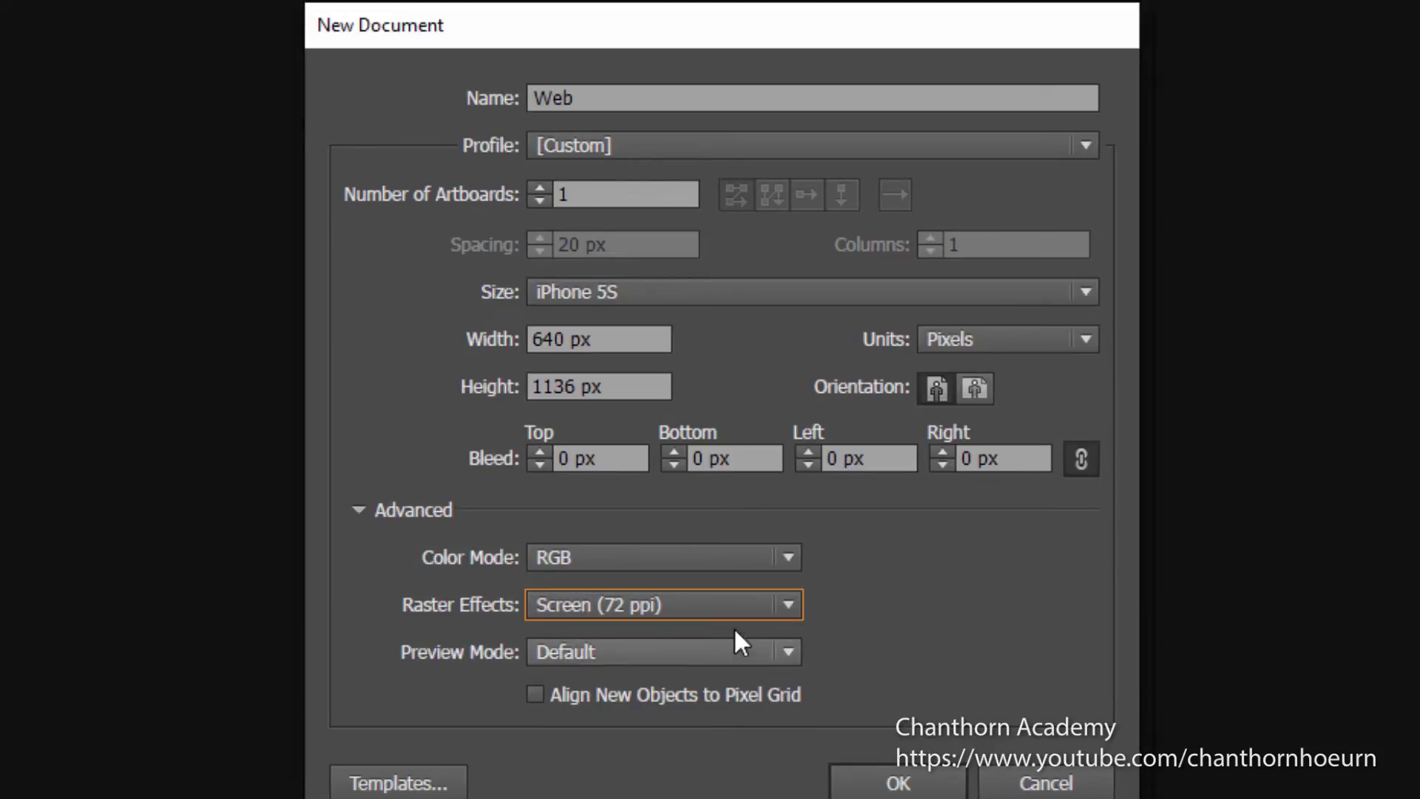
Confirm the New Document settings to create 'Web' with one 640 × 1136 px RGB artboard
left_click(922, 788)
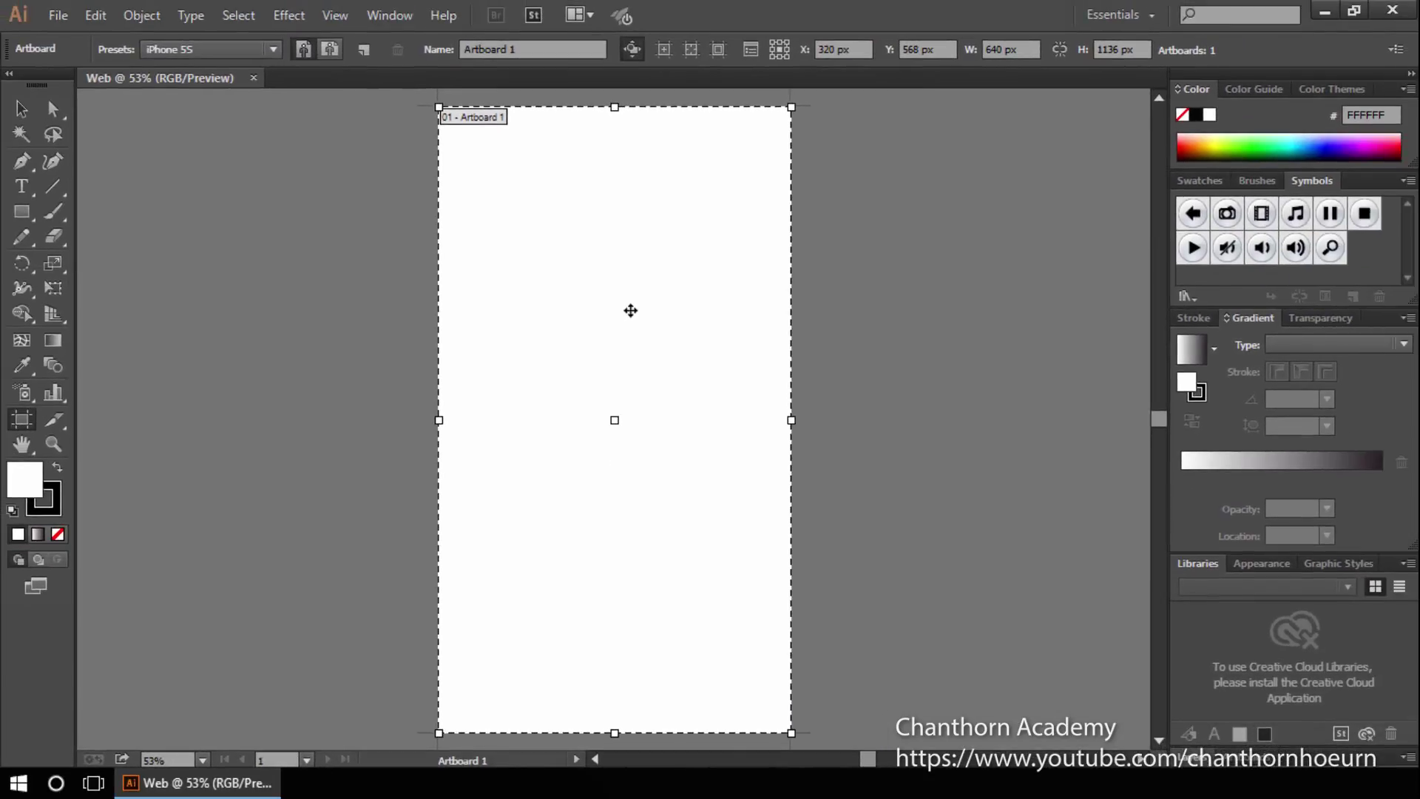